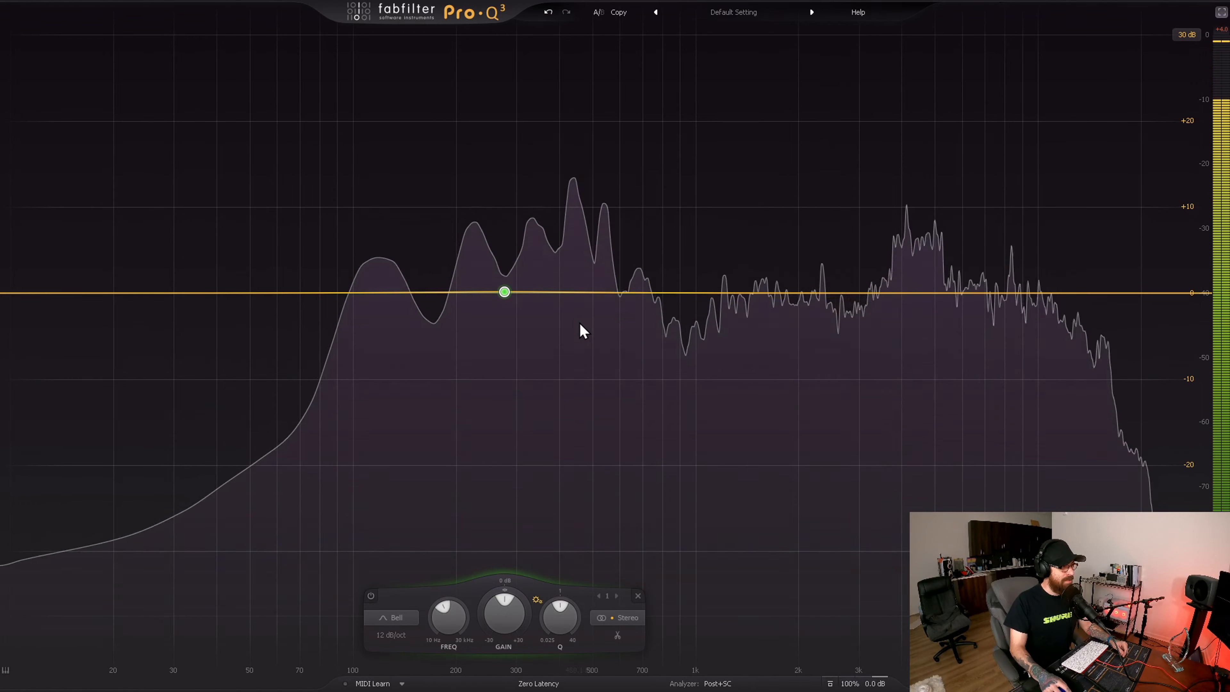
Shape the curve with five bell bands, including a 6 dB cut near 286 Hz and a 14 dB boost near 5.1 kHz.
mouse_move(522, 313)
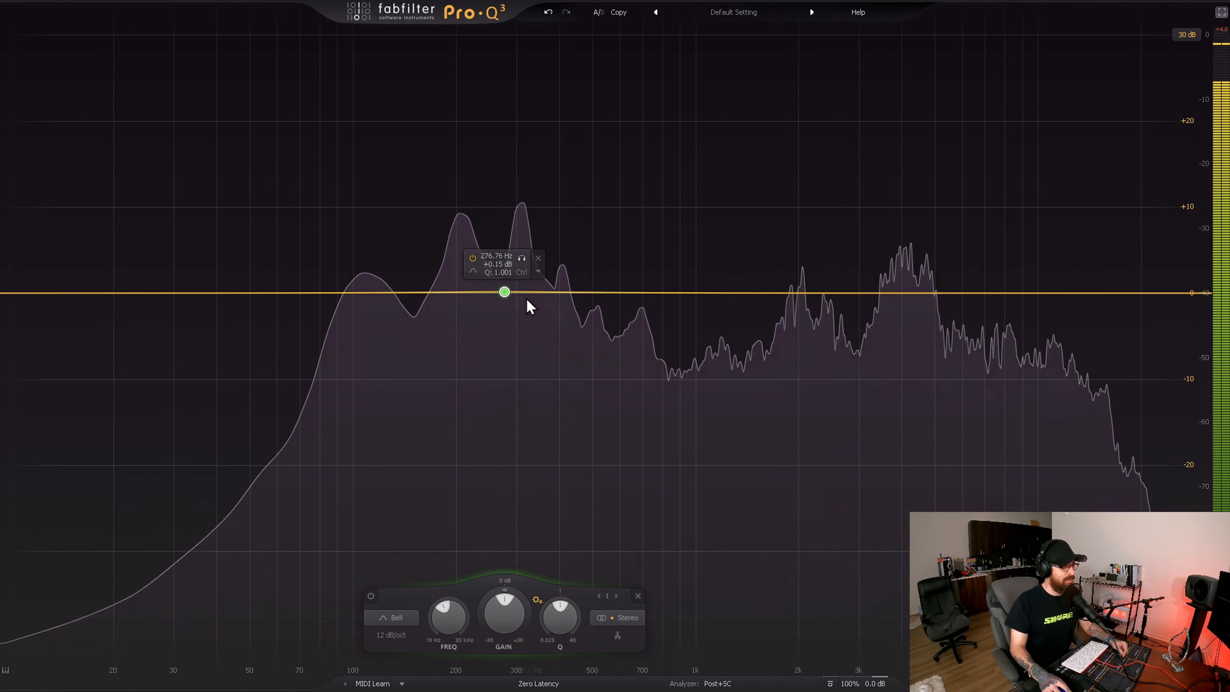
left_click_drag(504, 292, 354, 222)
left_click(509, 345)
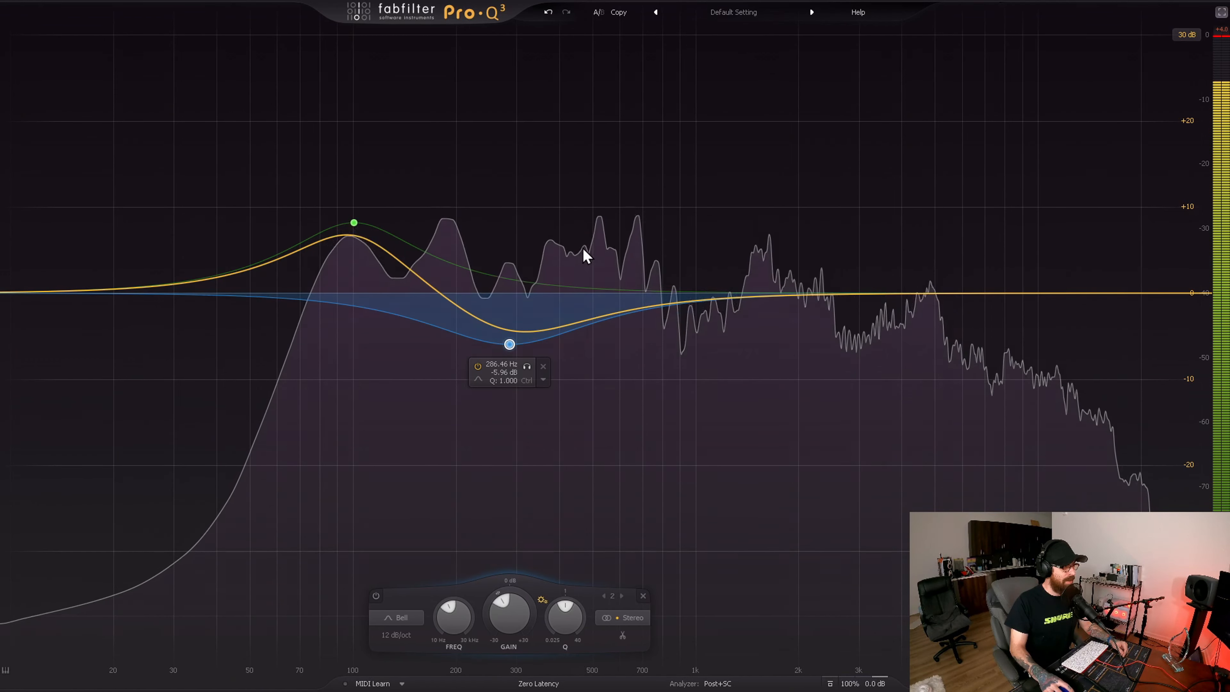
left_click(631, 217)
left_click(818, 429)
left_click(938, 171)
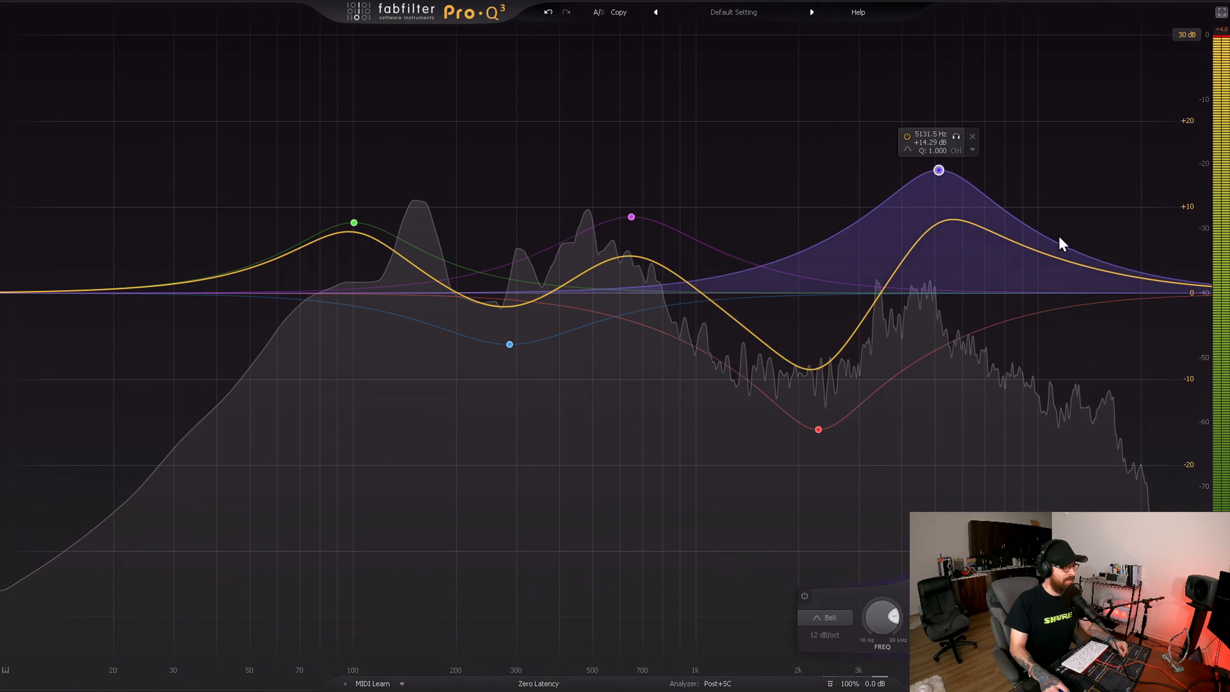
left_click_drag(924, 173, 963, 174)
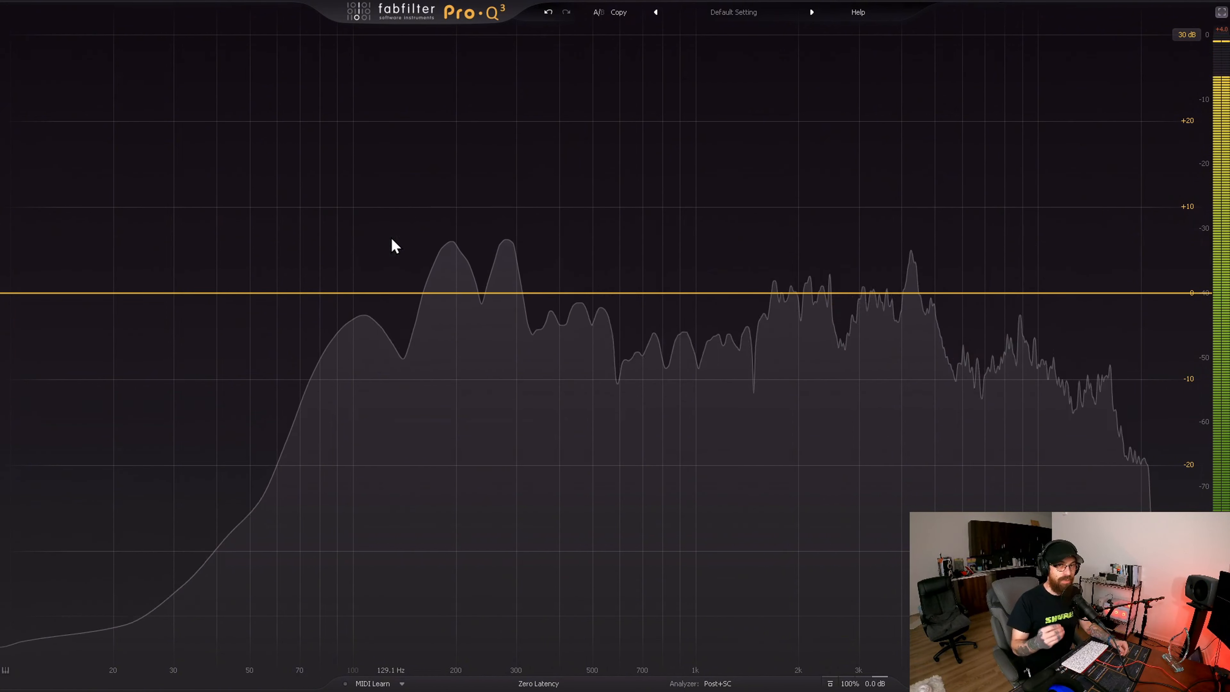
Add a bell band near 500 Hz, try out its Q, frequency and gain controls down to -30 dB, and delete it.
left_click(595, 165)
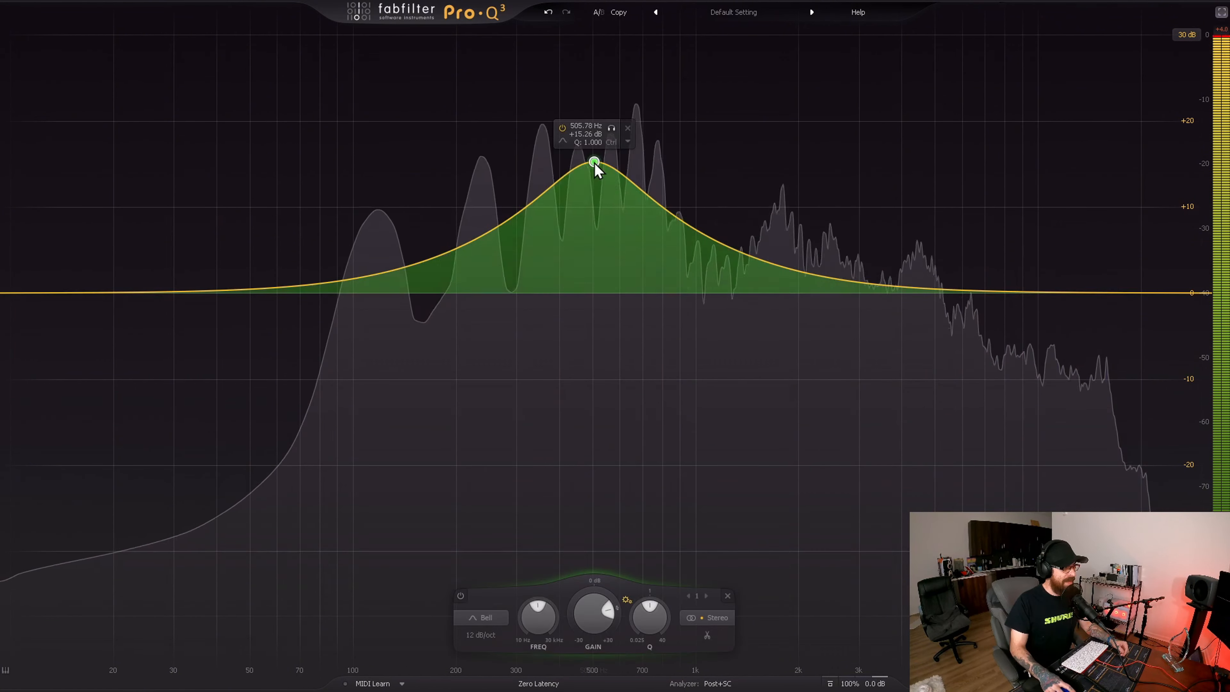
left_click_drag(596, 165, 586, 136)
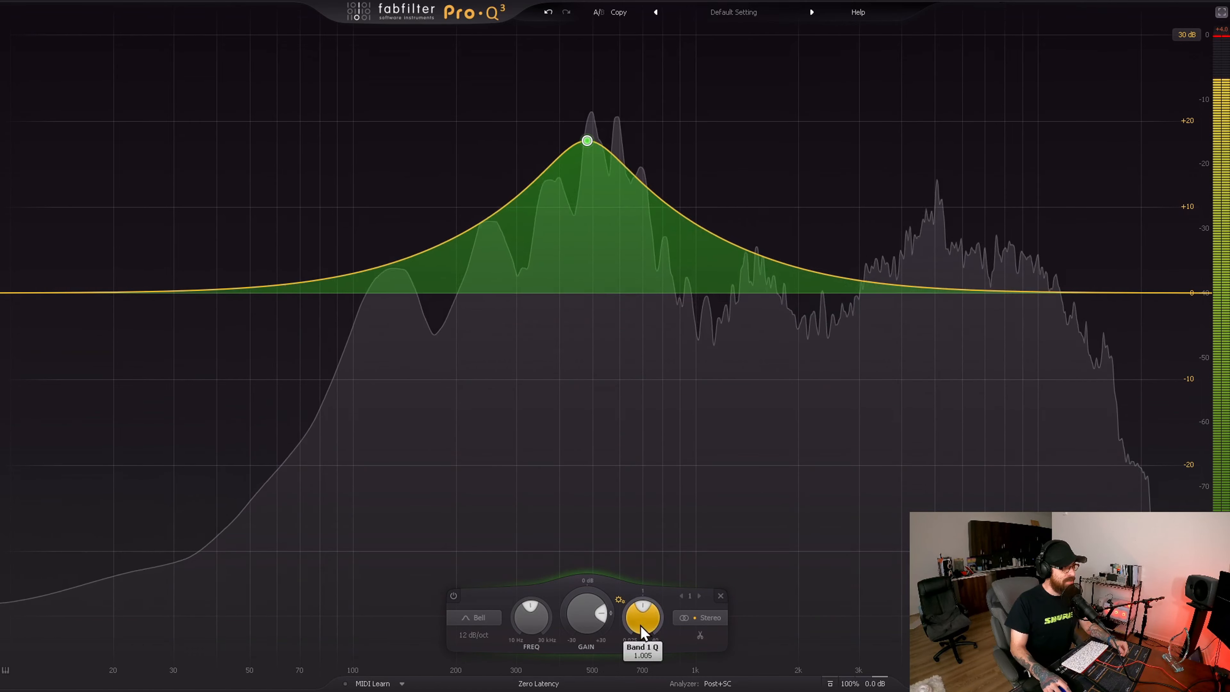
left_click_drag(643, 625, 590, 688)
left_click_drag(575, 588, 583, 653)
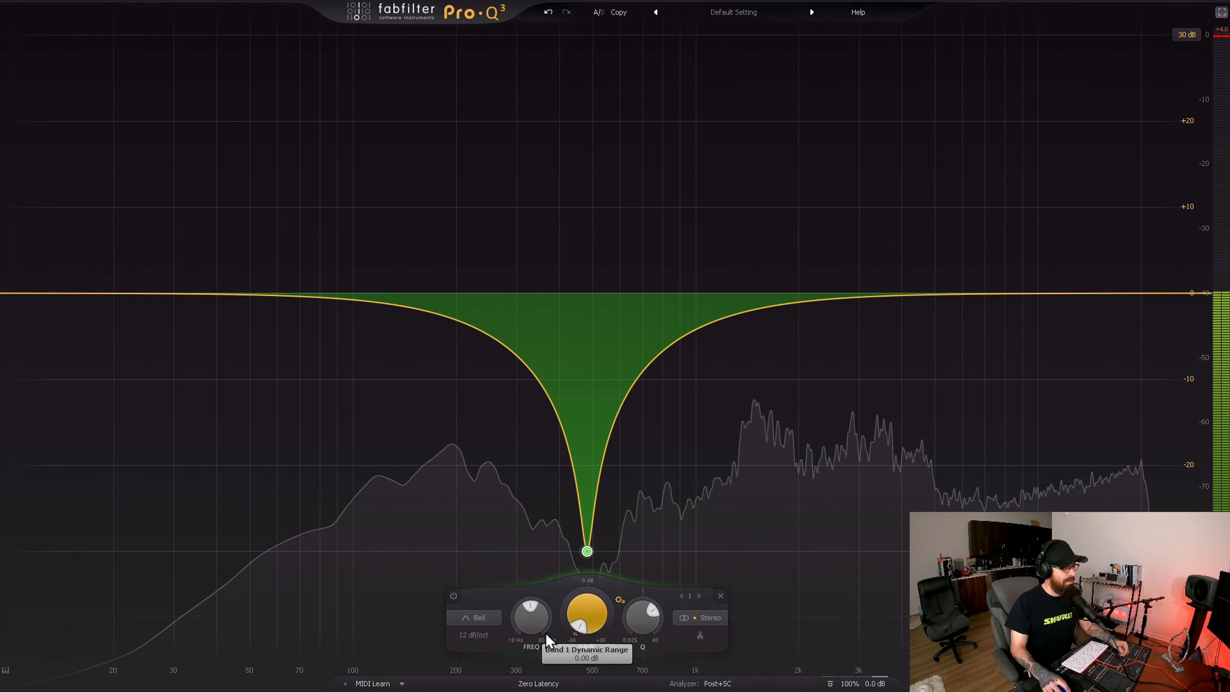
left_click_drag(531, 621, 532, 584)
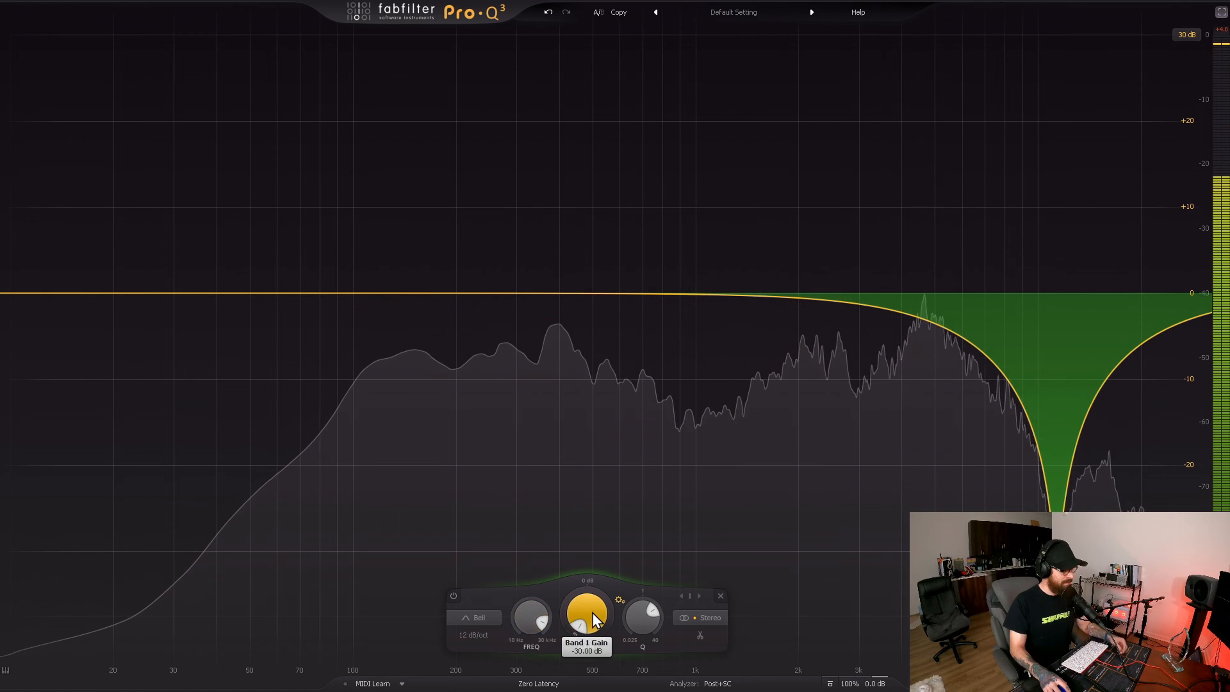
key("Delete")
Pull a bell band out of the flat curve, boost it near 5 kHz, and turn it into a wide 17 dB cut near 199 Hz.
left_click_drag(495, 295, 867, 144)
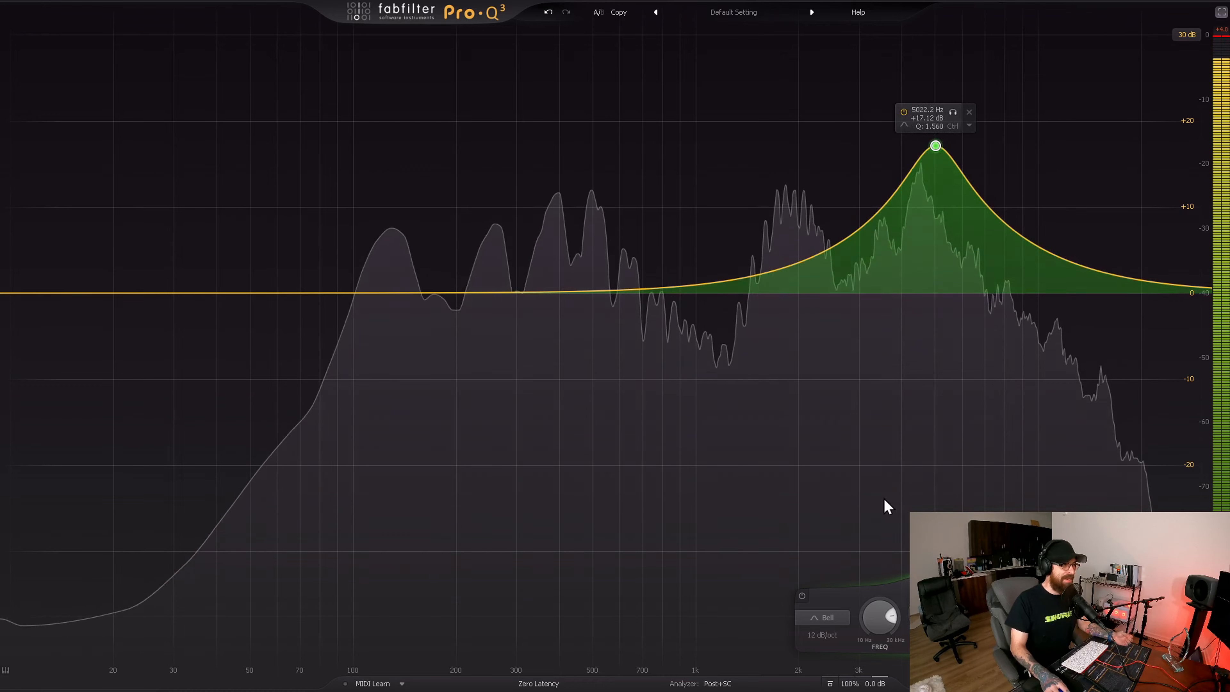
left_click_drag(935, 146, 932, 336)
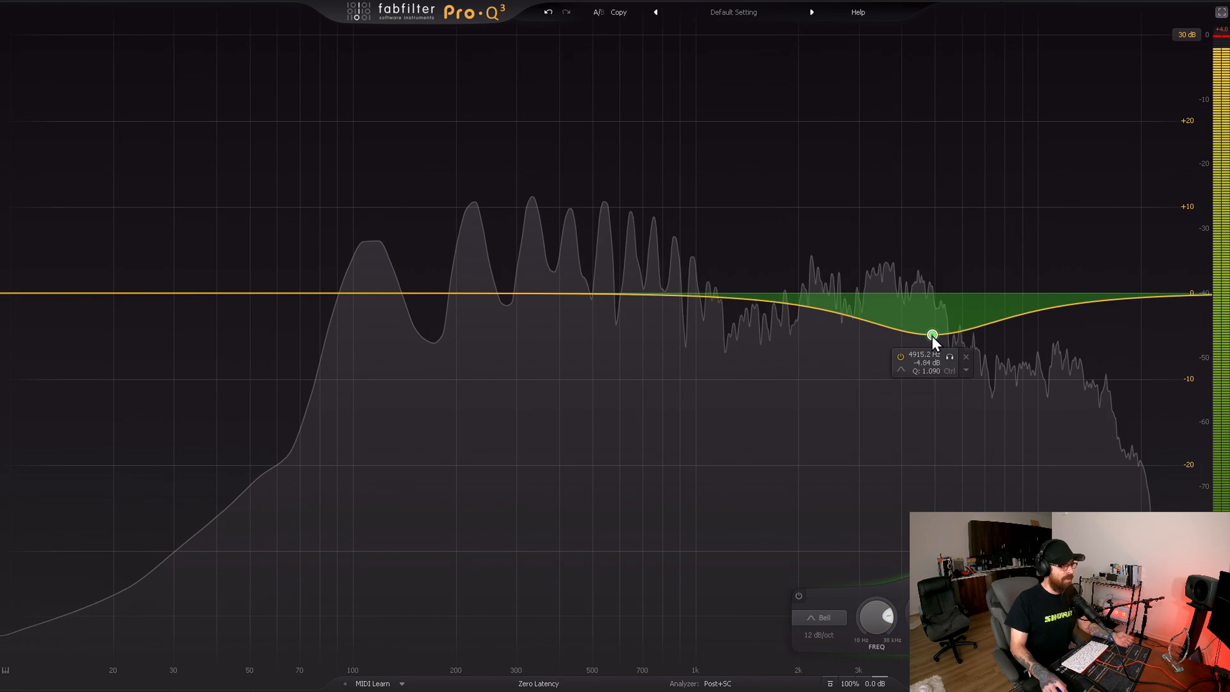
left_click_drag(927, 445, 925, 472)
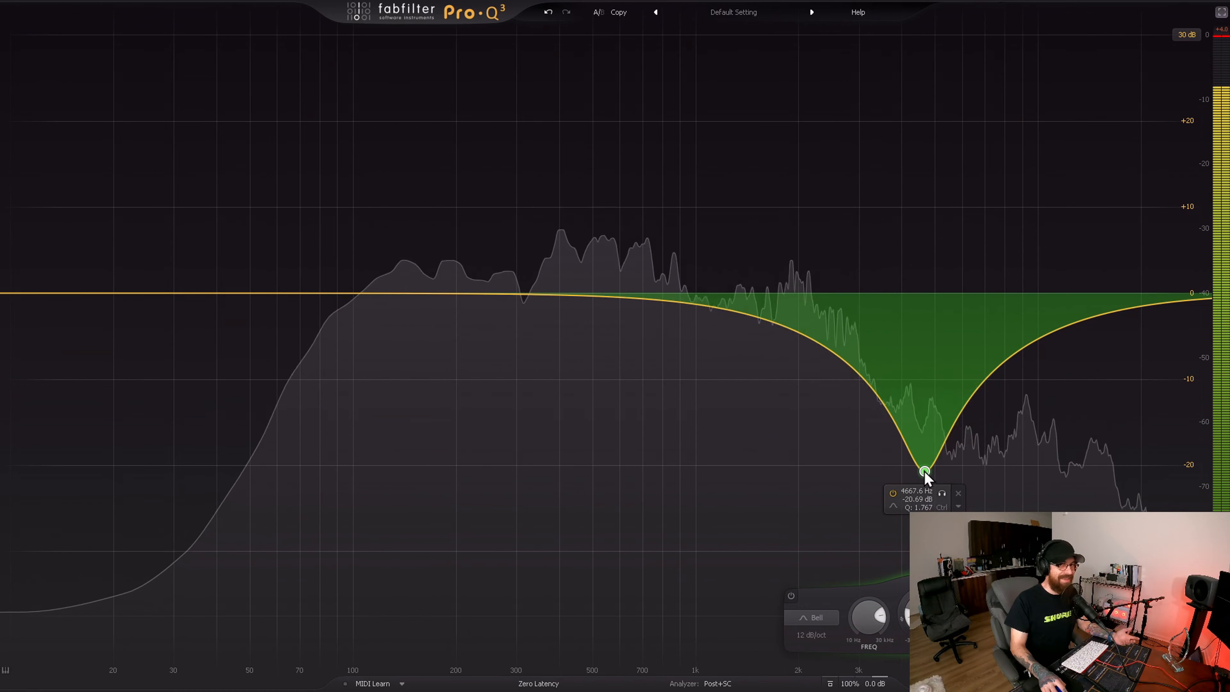
left_click_drag(924, 470, 457, 459)
scroll(472, 420, "down", 3)
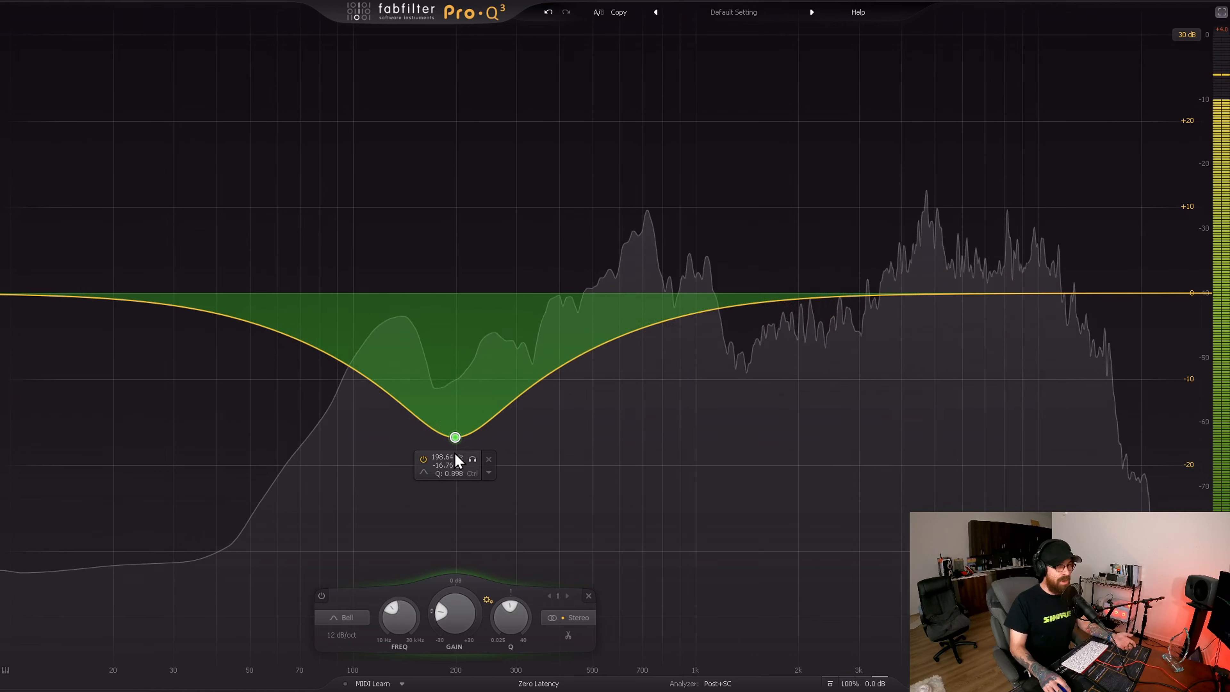
Make the low bell a low shelf boosted about 20 dB and add a high shelf near 3.1 kHz, going from boost to cut.
double_click(445, 623)
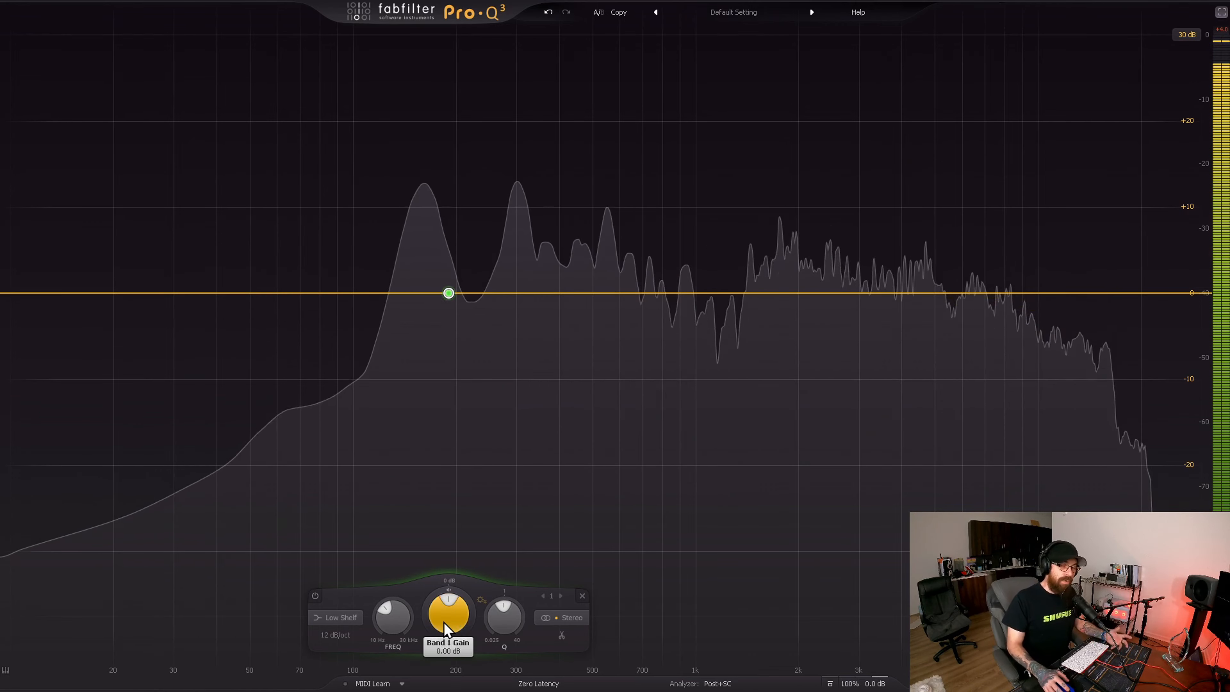
left_click_drag(445, 625, 446, 553)
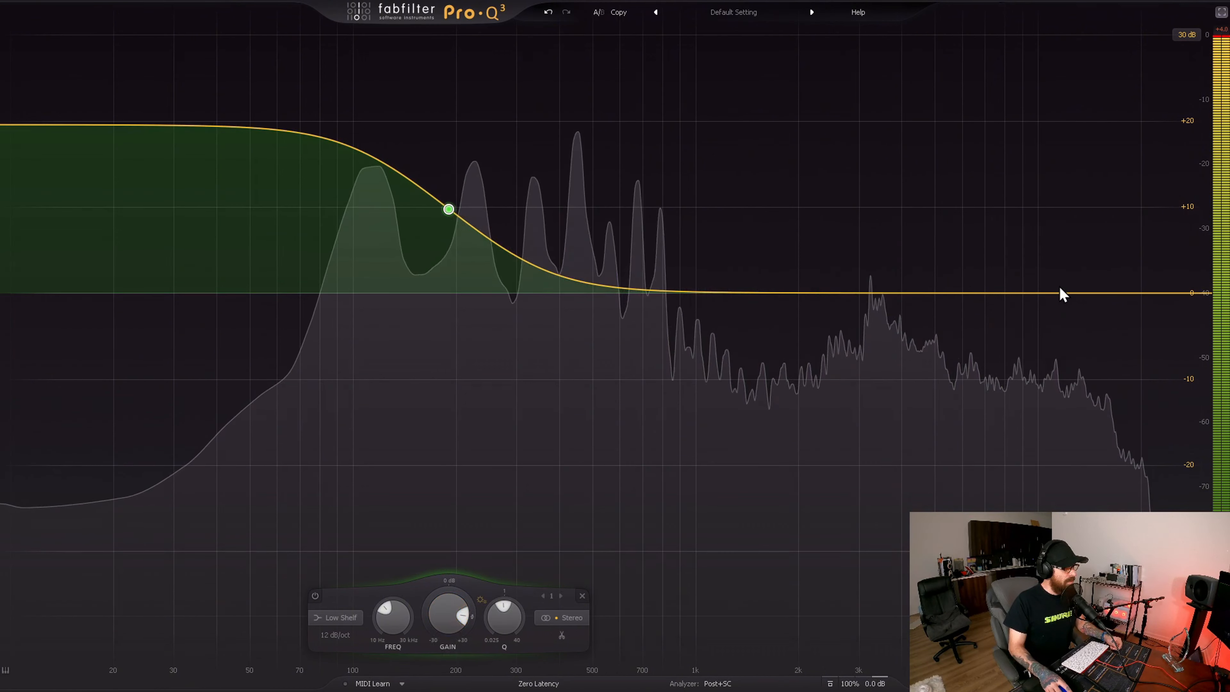
left_click(1039, 292)
left_click_drag(1041, 291, 865, 120)
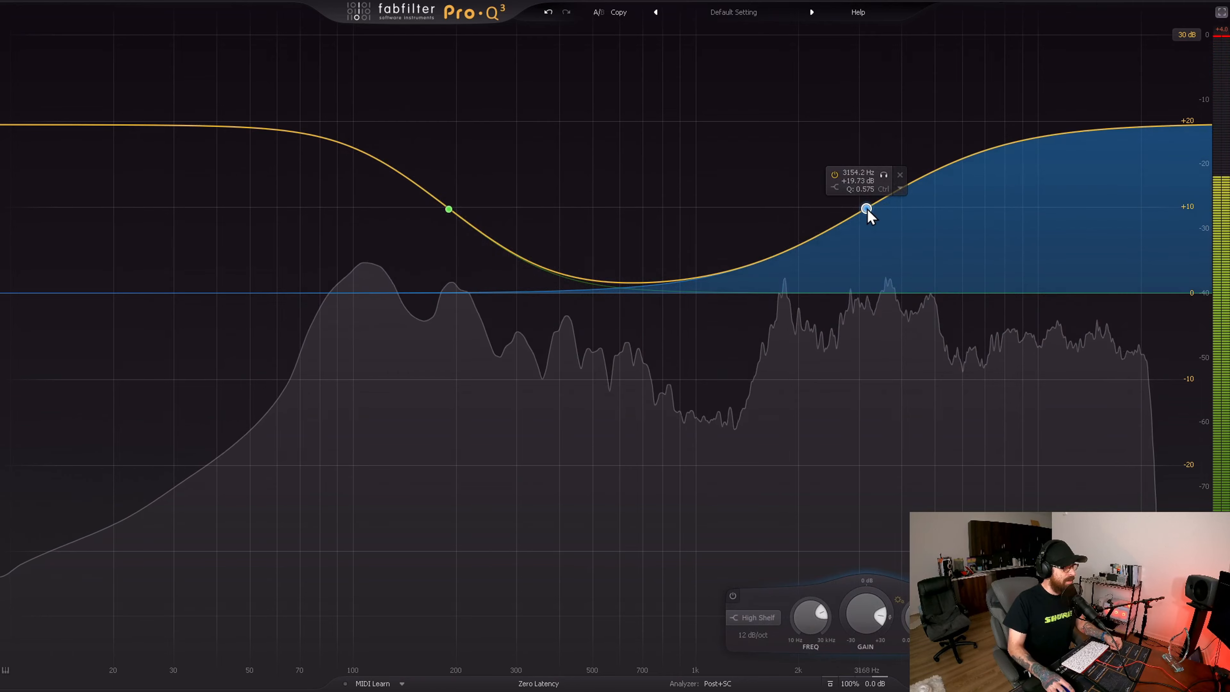
left_click_drag(866, 208, 873, 533)
Set the low shelf to about 199 Hz and +14 dB, and sweep its Q from 40 down to 0.026.
left_click_drag(448, 209, 454, 259)
scroll(417, 194, "up", 10)
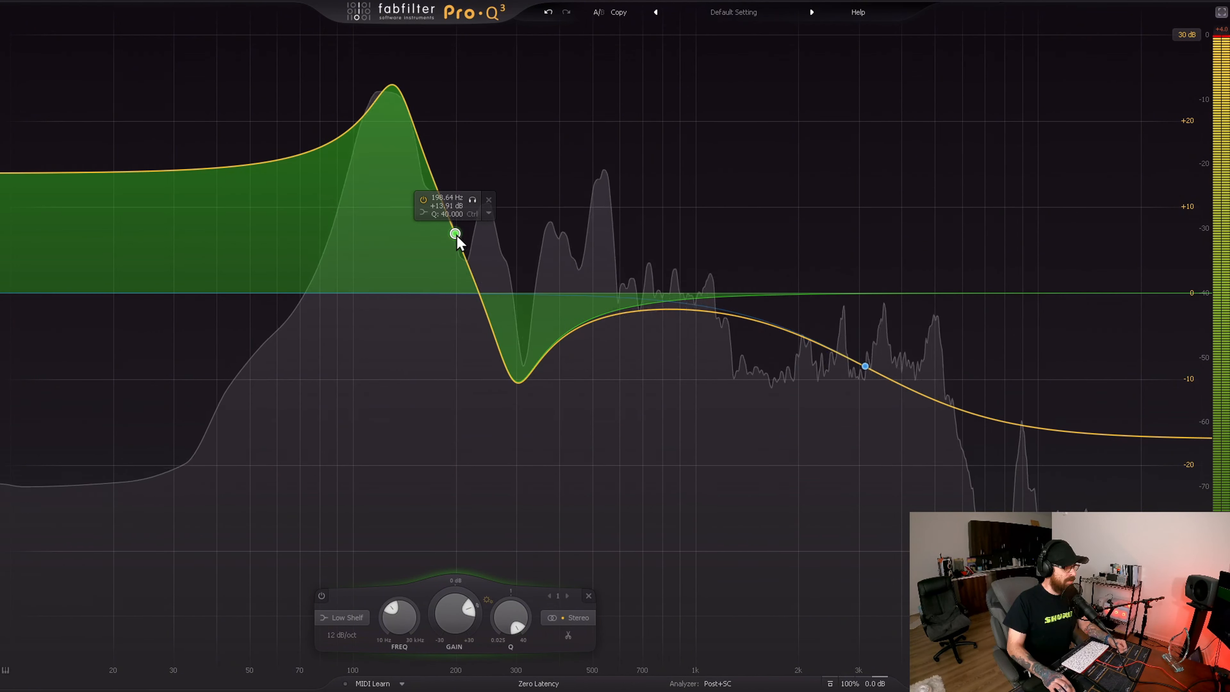
scroll(455, 234, "down", 15)
scroll(456, 235, "down", 2)
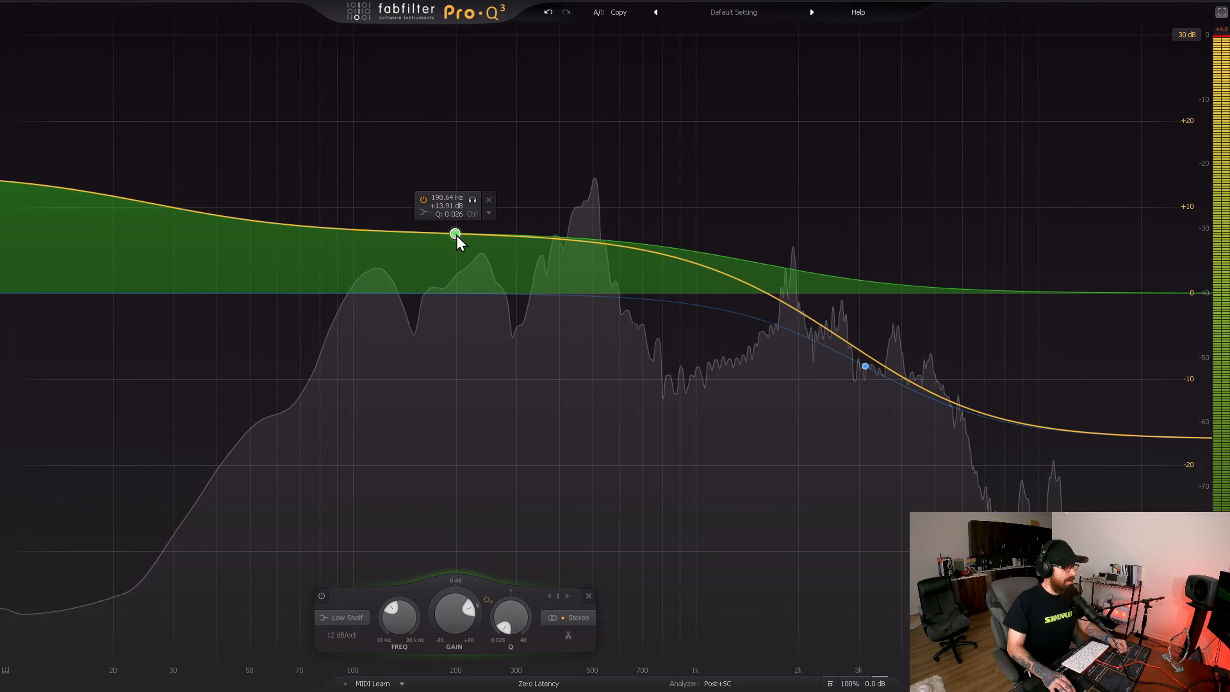
left_click_drag(455, 235, 399, 189)
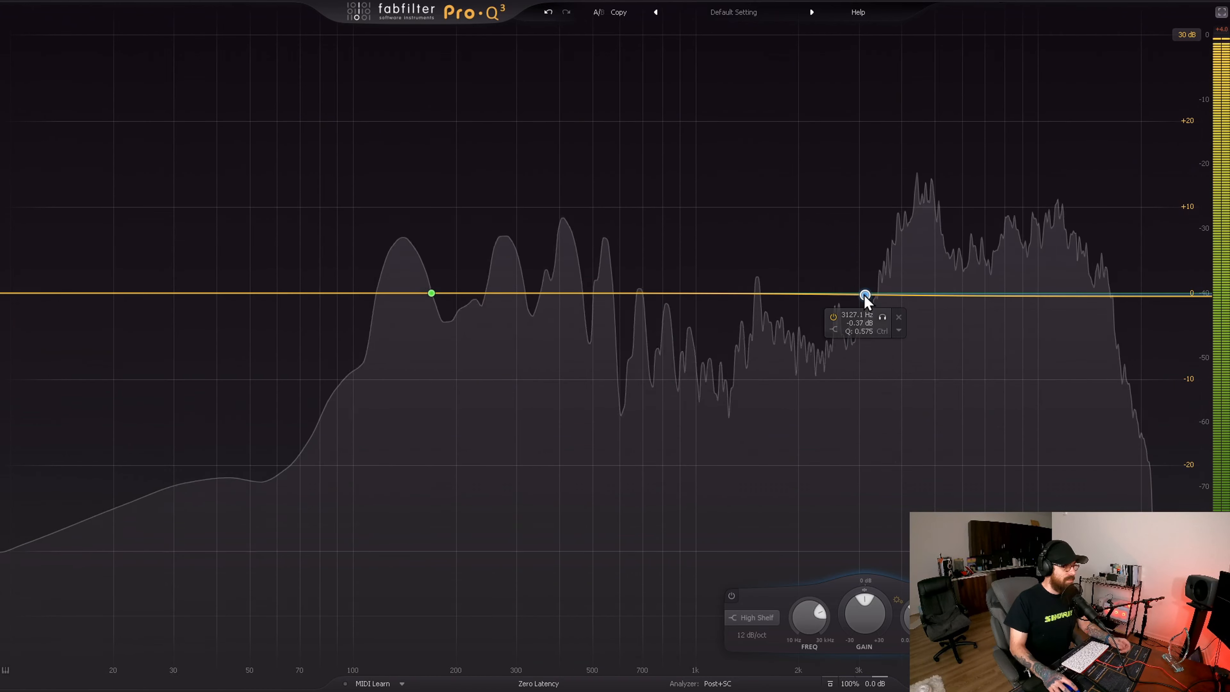
Settle both shelves at about 0 dB, with the high shelf near 3.5 kHz and the low shelf just above 200 Hz.
mouse_move(865, 294)
left_mouse_down()
mouse_move(875, 186)
mouse_move(867, 281)
mouse_move(896, 376)
mouse_move(880, 292)
left_mouse_up()
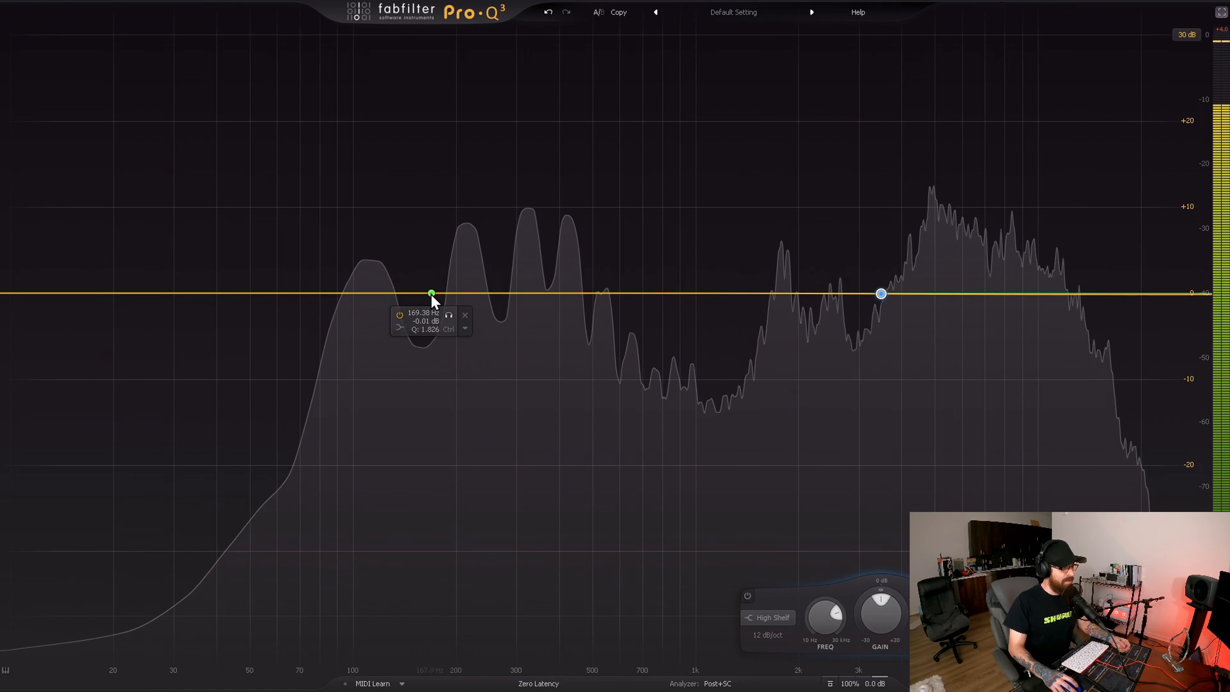
left_click_drag(431, 295, 478, 293)
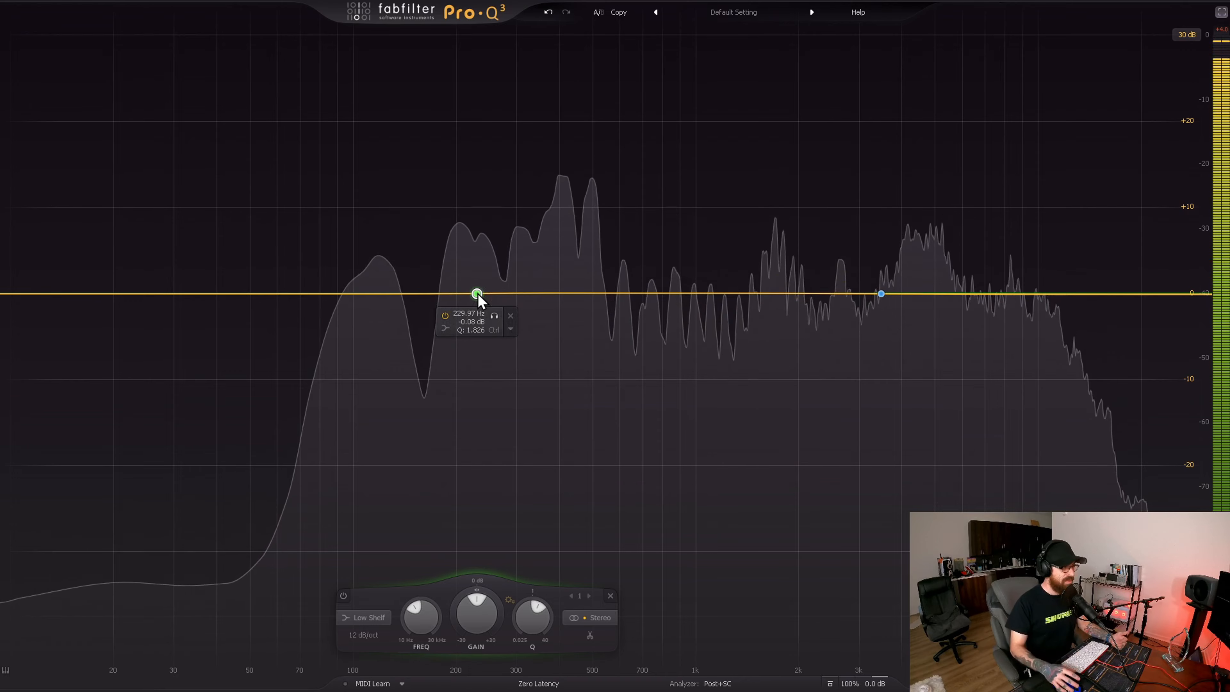
mouse_move(478, 293)
left_mouse_down()
mouse_move(514, 386)
mouse_move(474, 284)
mouse_move(469, 299)
left_mouse_up()
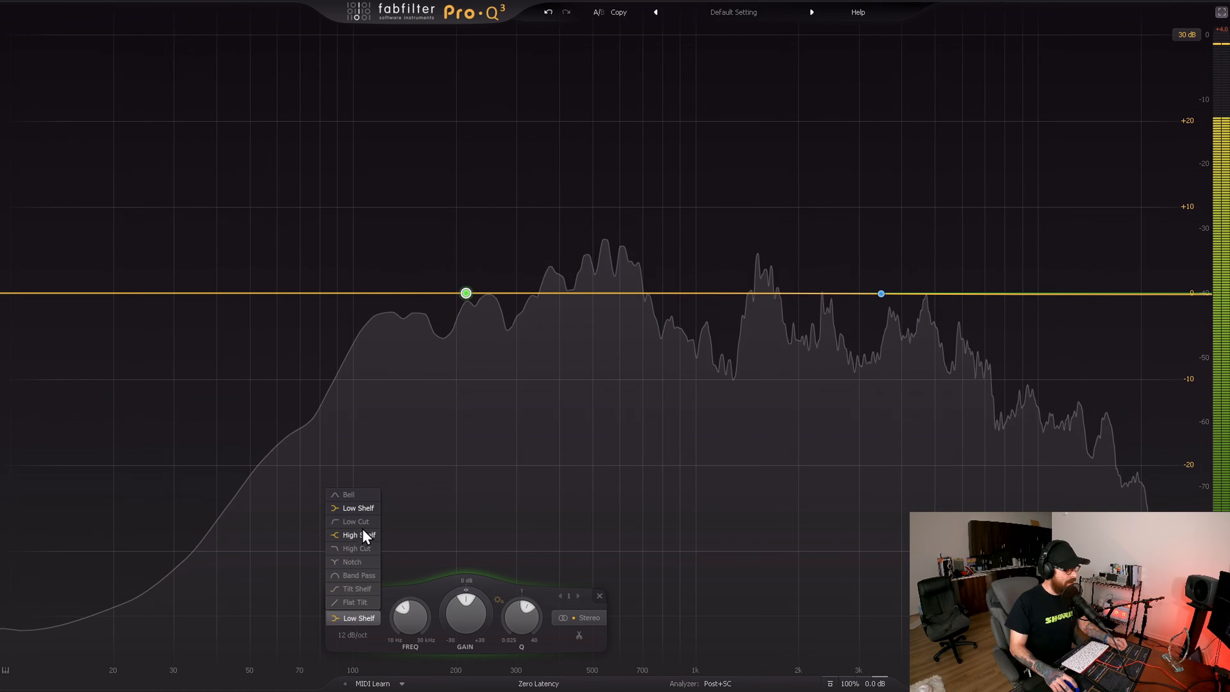
Change the low shelf to a 36 dB/oct low cut and sweep its cutoff from about 245 Hz up to about 1.4 kHz.
left_click(365, 521)
left_click_drag(467, 250, 485, 232)
scroll(476, 250, "up", 4)
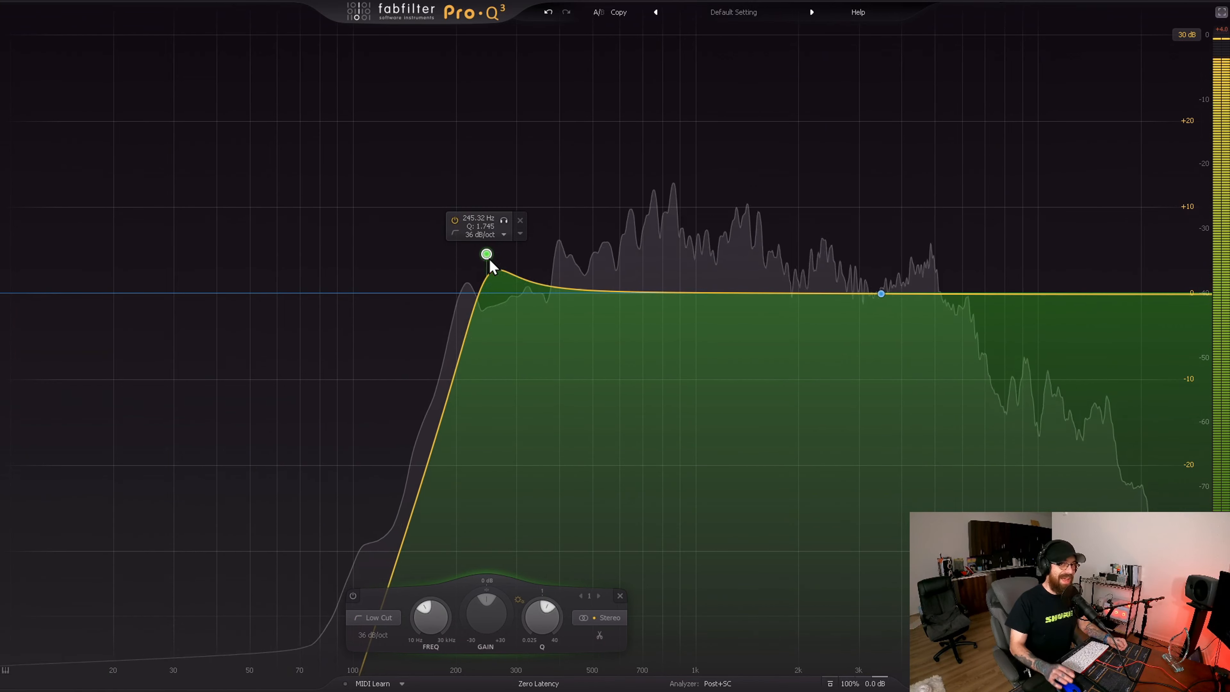
left_click_drag(482, 257, 744, 272)
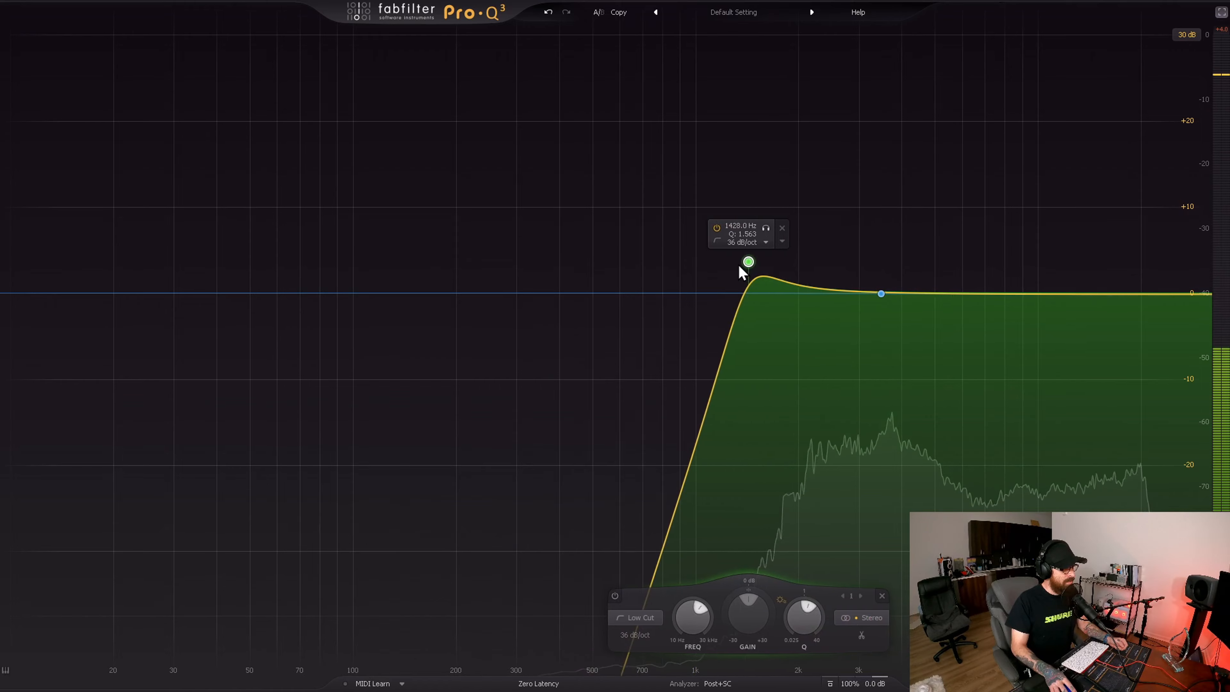
Bring the low cut down to about 123 Hz with a resonant Q of about 9.3, and settle it at about 85 Hz with Q 1.1.
left_click_drag(670, 265, 352, 289)
left_click_drag(366, 234, 383, 137)
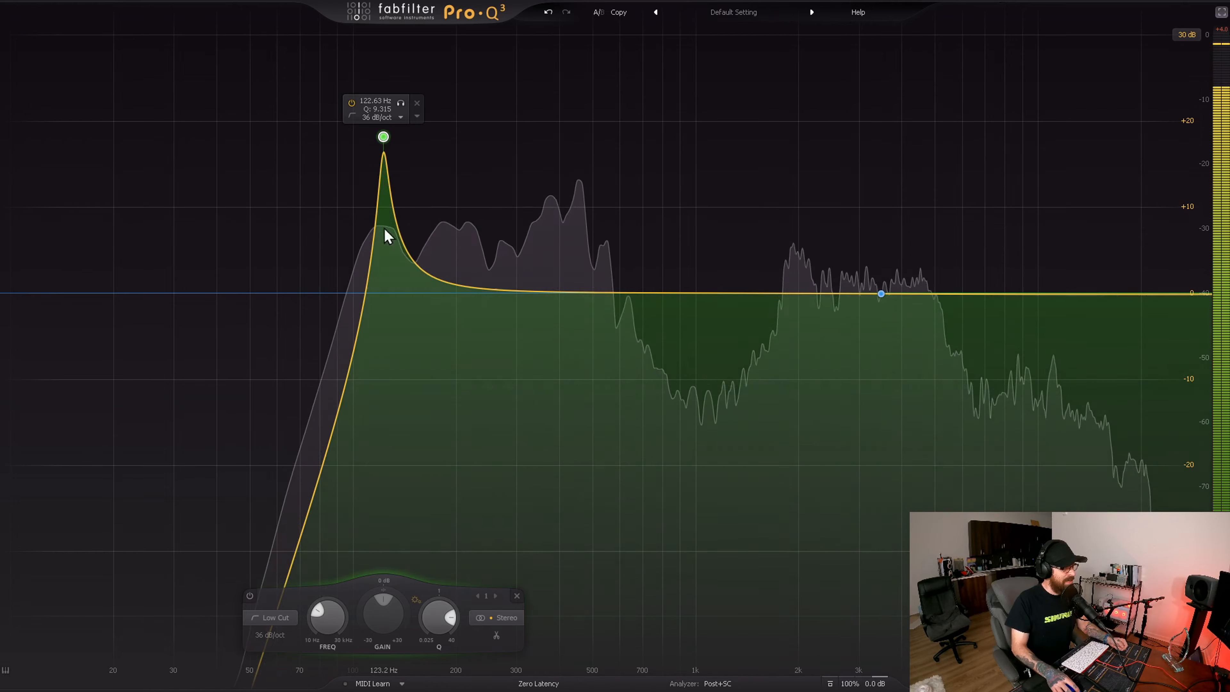
left_click_drag(384, 139, 337, 286)
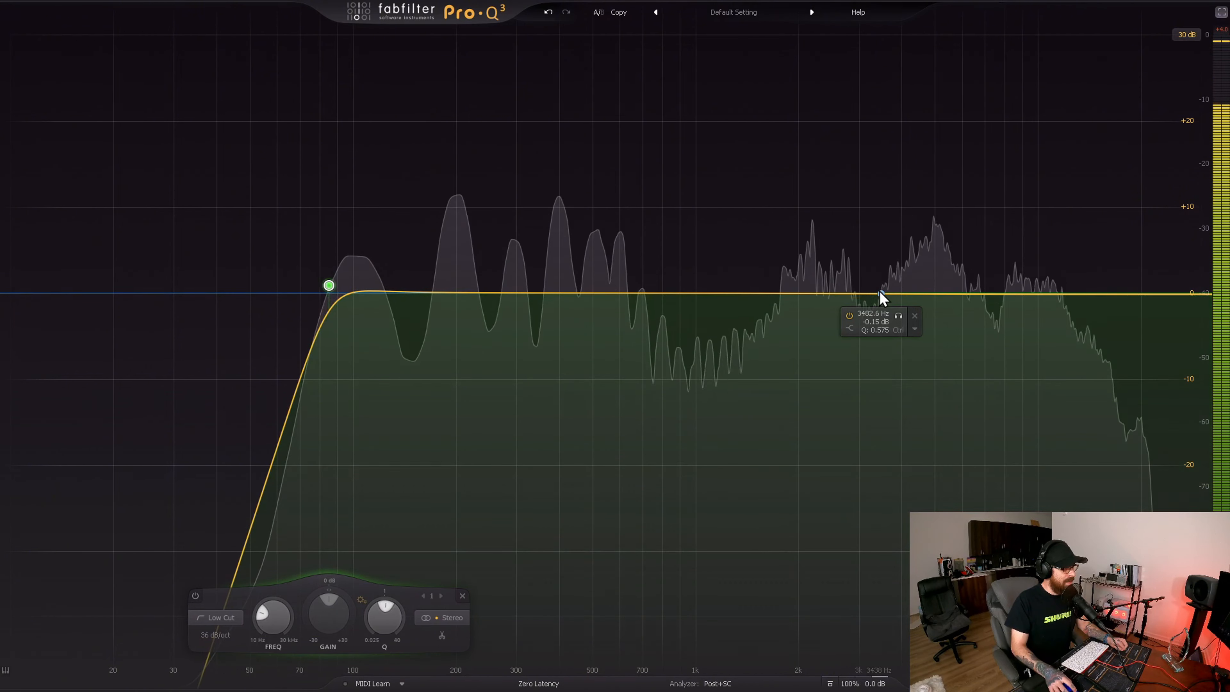
Change the high shelf to a high cut, sweep it down to about 493 Hz at 24 dB/oct, and set its frequency to 3400 Hz.
left_click(880, 293)
left_click(766, 617)
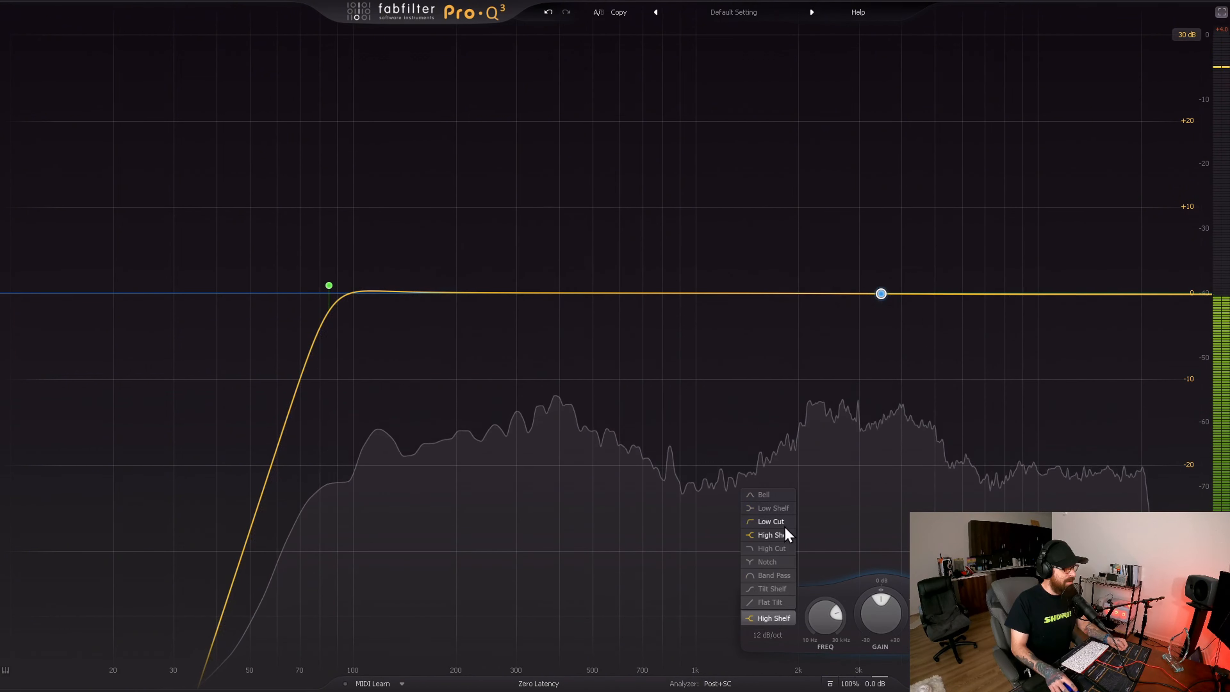
left_click(780, 549)
mouse_move(880, 318)
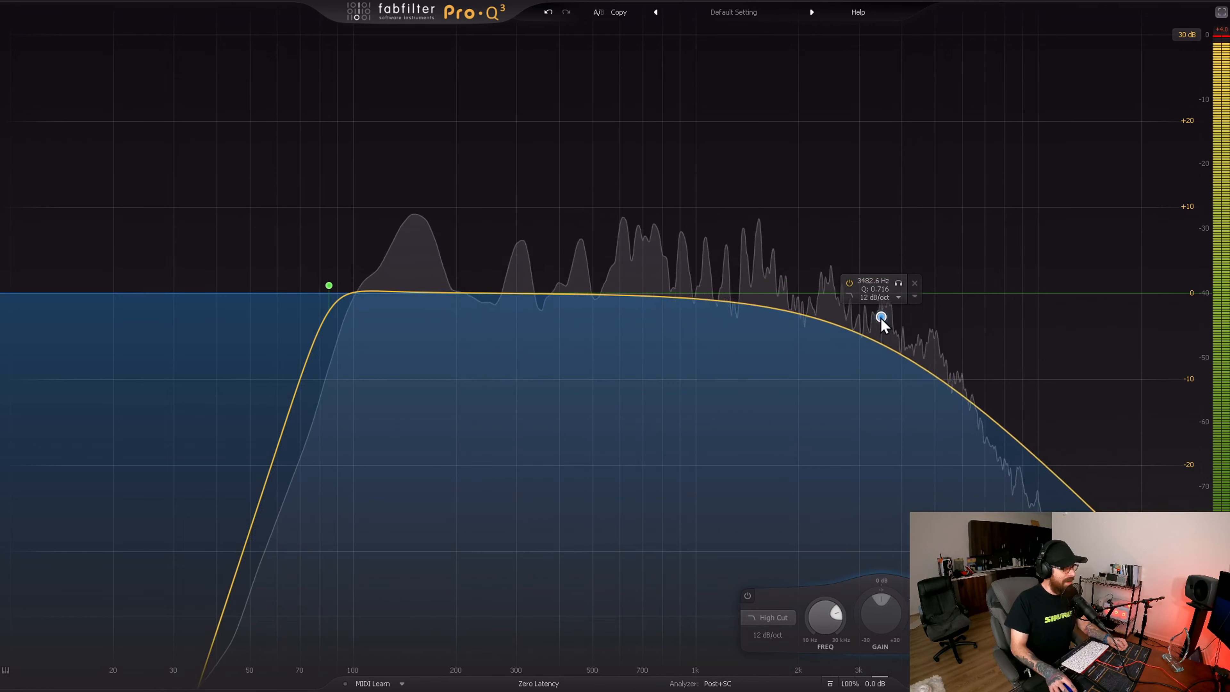
left_click_drag(881, 319, 591, 283)
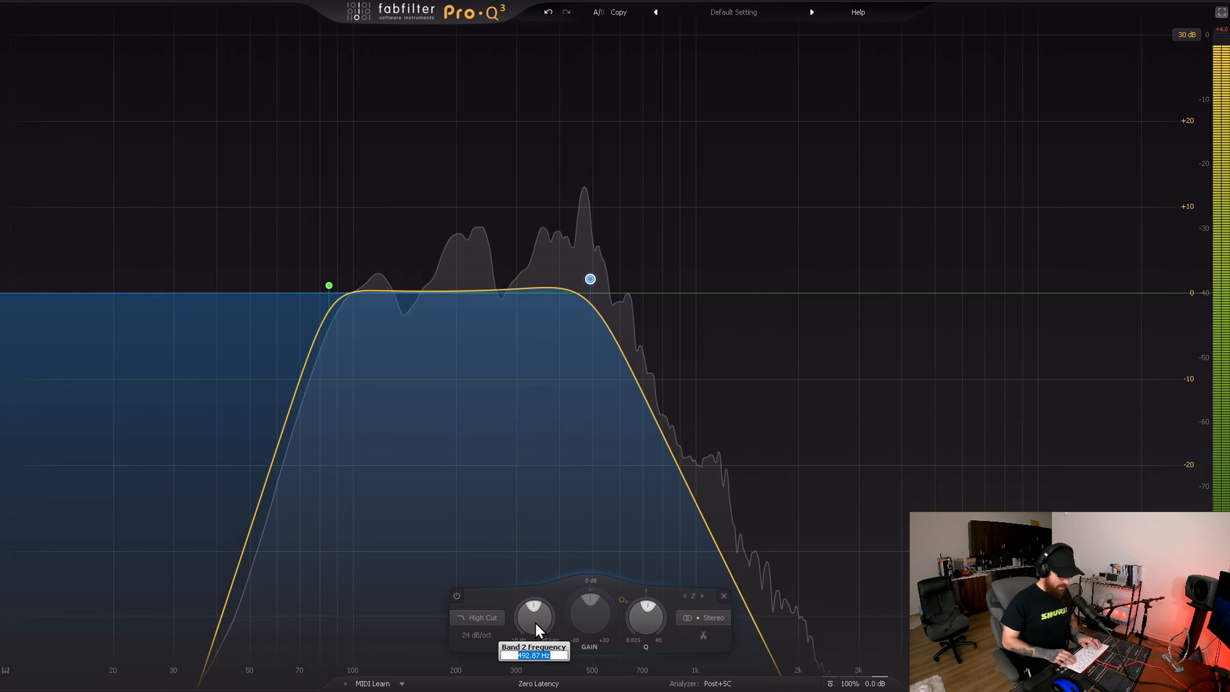
key("Return")
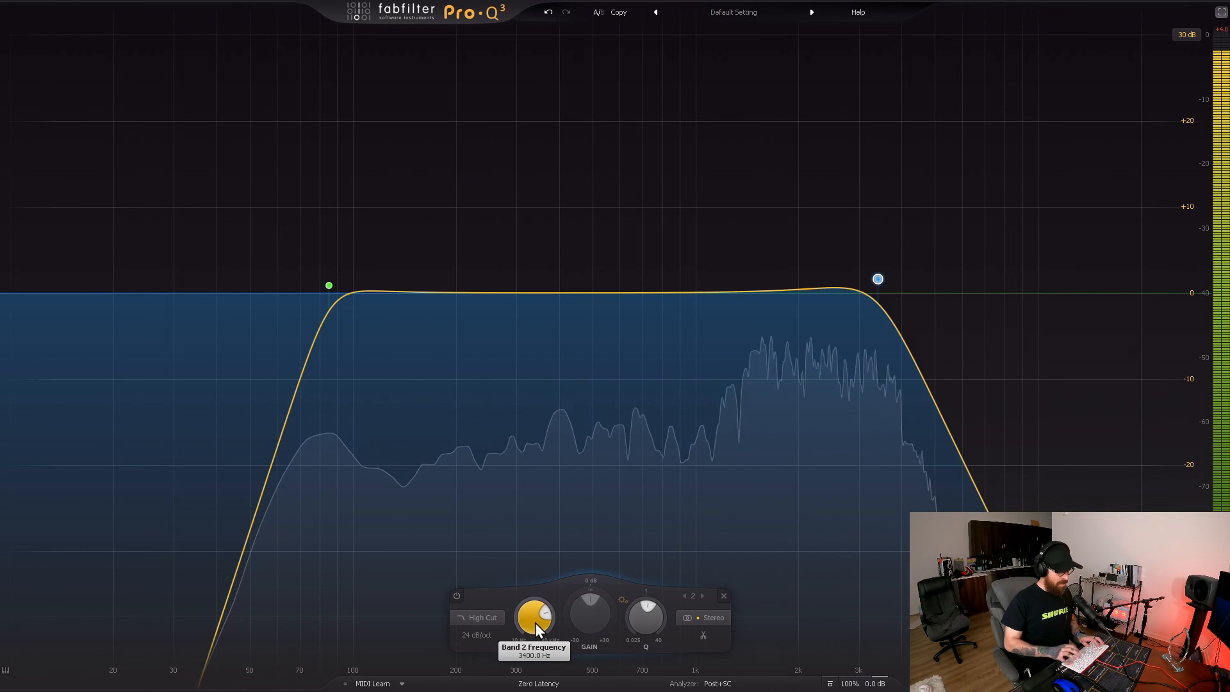
Set the low cut band's frequency to 300 Hz.
left_click(329, 285)
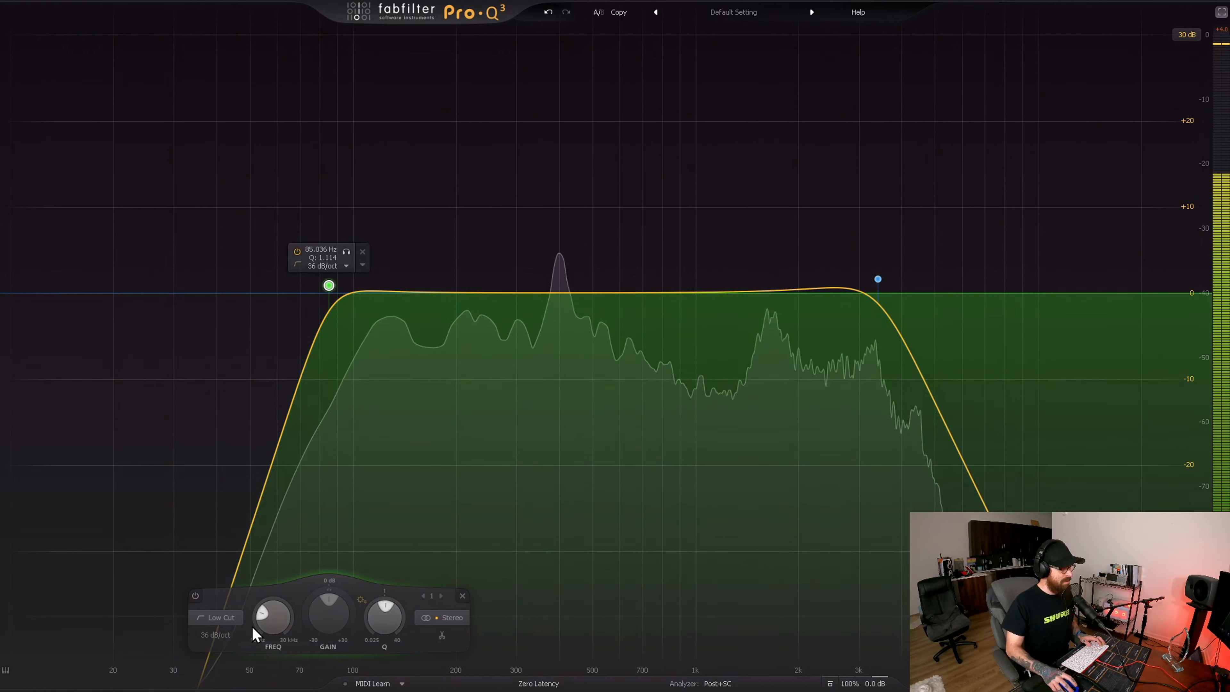
left_click(281, 654)
type("300")
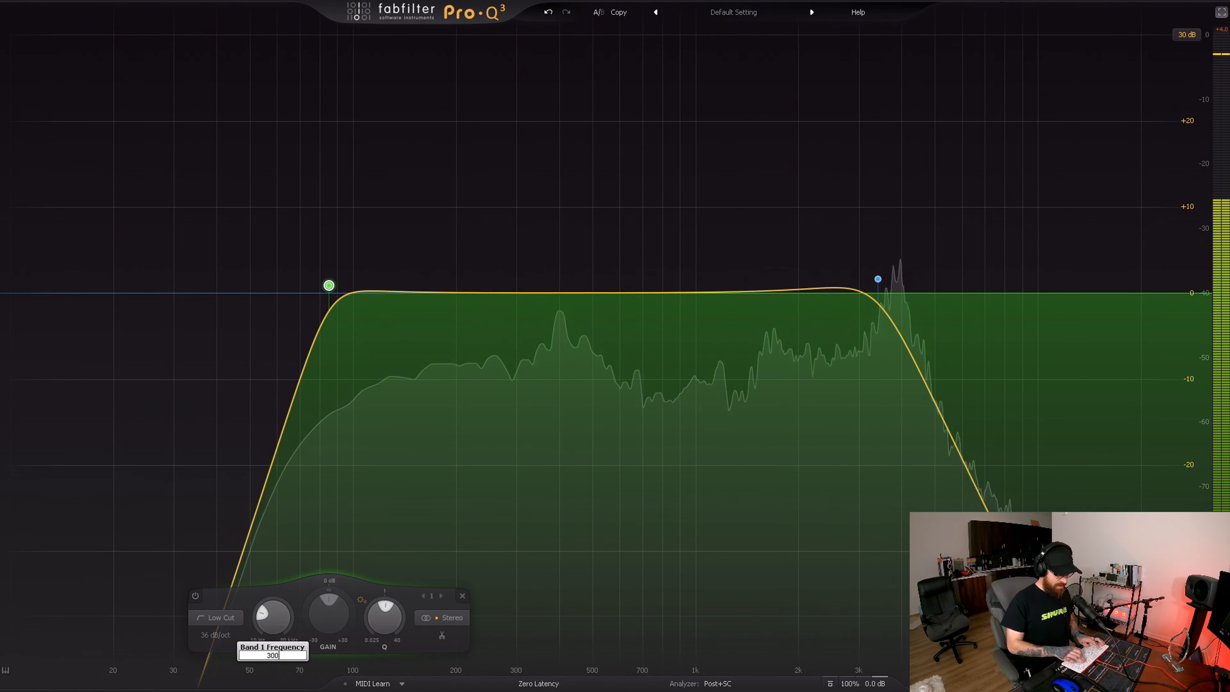
key("Return")
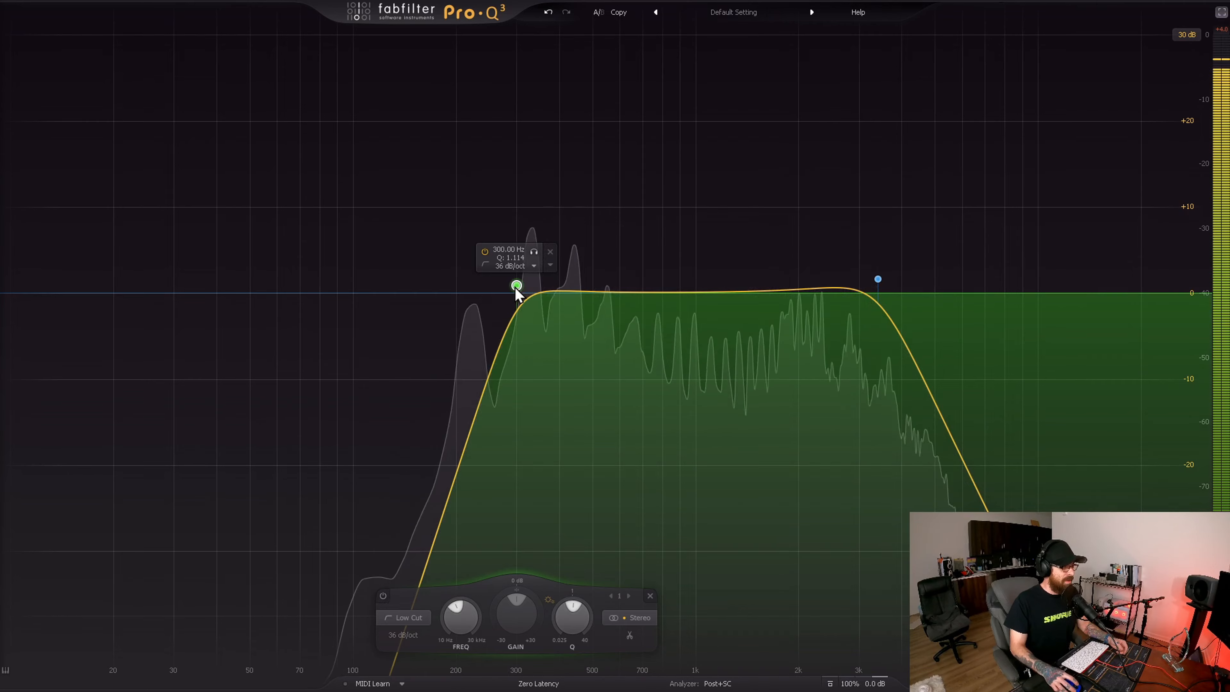
Move the low cut and the high cut out to the extreme ends of the frequency range.
left_click_drag(516, 289, 68, 291)
left_click_drag(878, 279, 1202, 290)
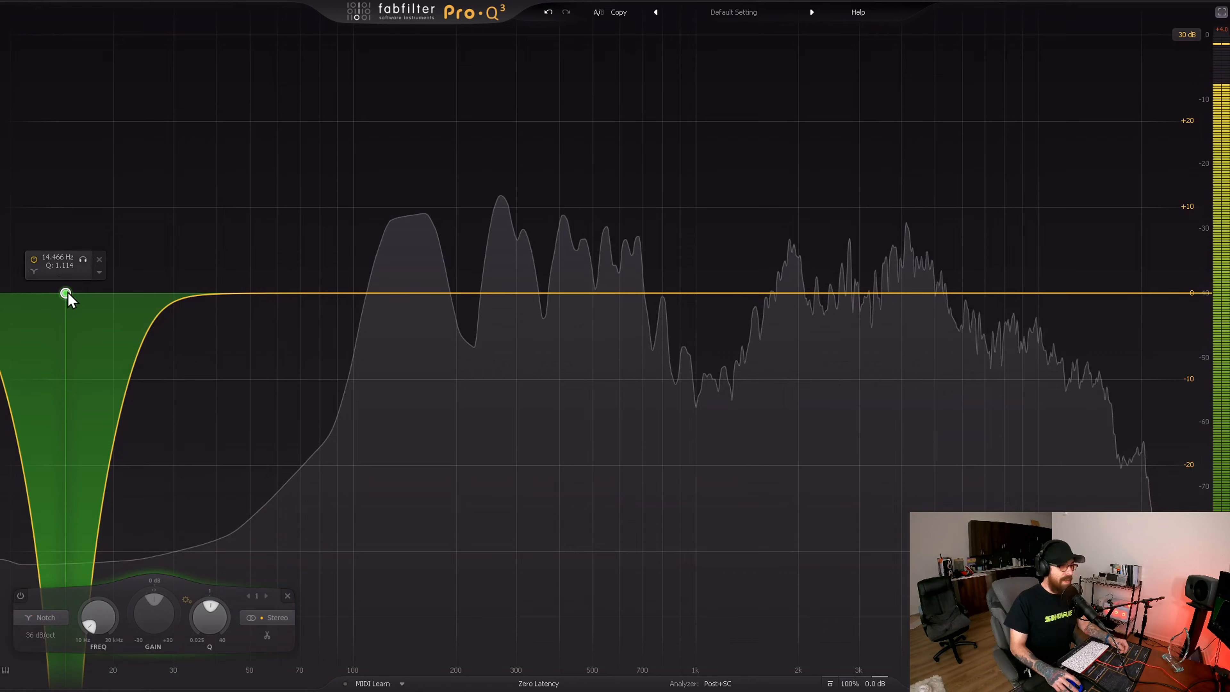
Sweep the notch band up from the lowest frequencies through about 544 Hz to about 2.4 kHz.
left_click_drag(67, 292, 596, 458)
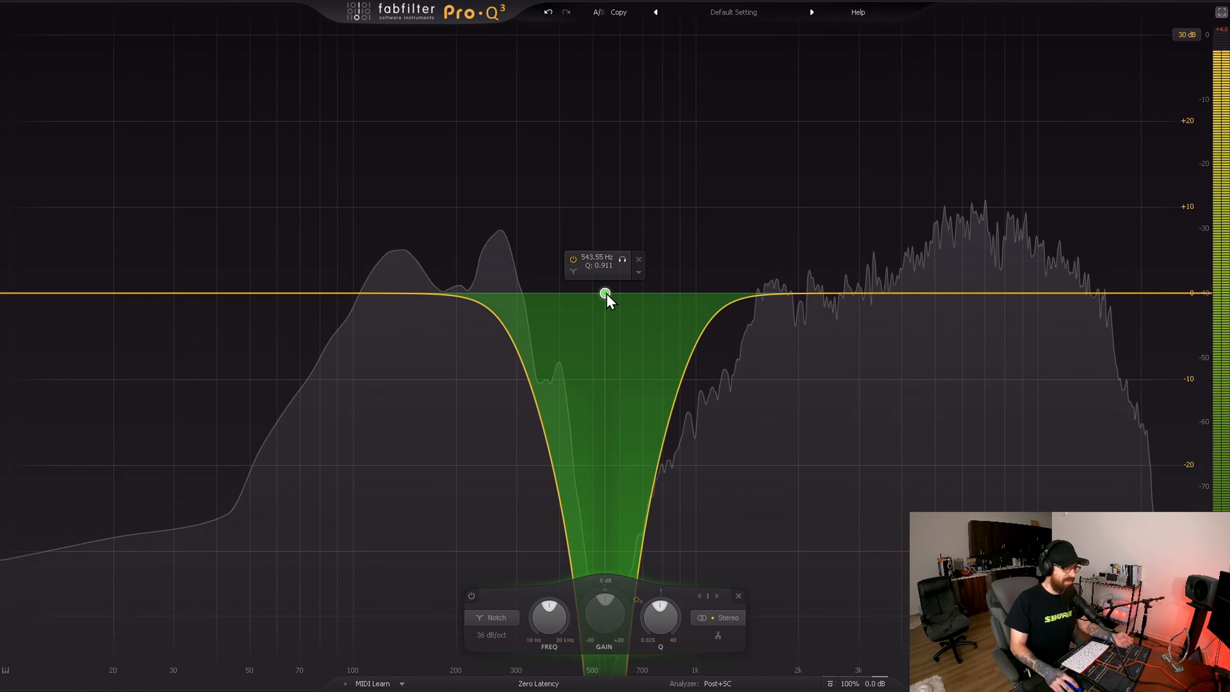
left_click_drag(605, 294, 827, 293)
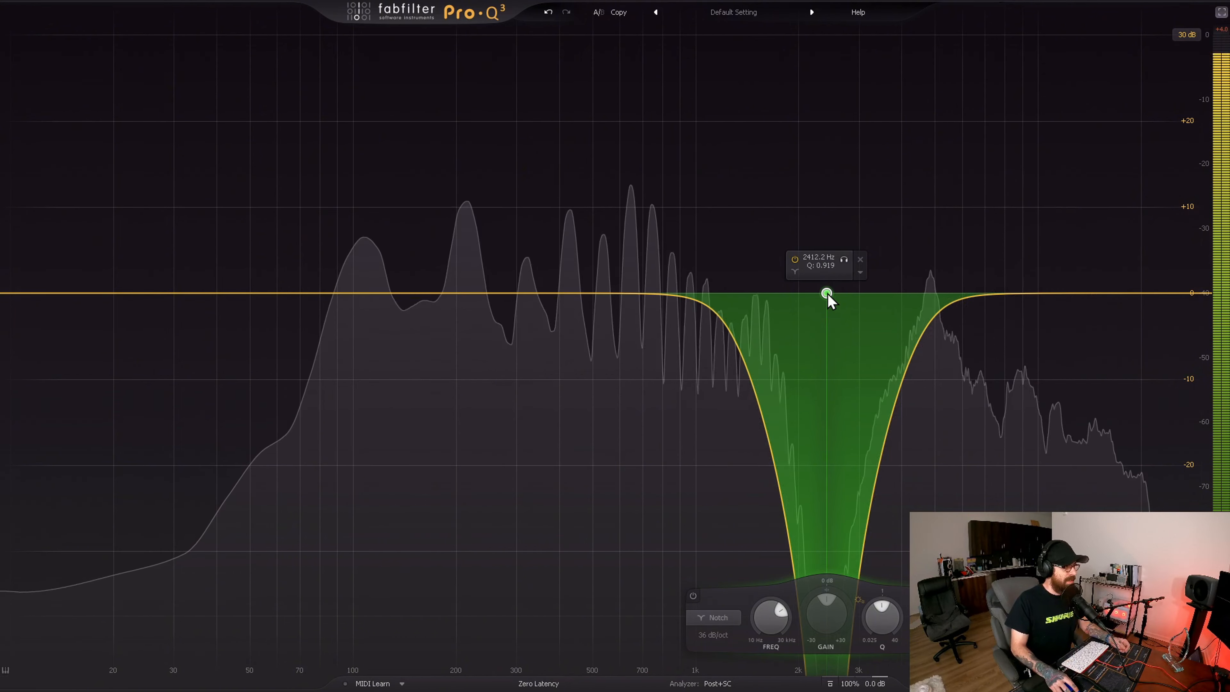
Sweep the notch band through about 429 Hz, 4.1 kHz, 1.7 kHz and 833 Hz while varying its Q between wide and narrow.
left_click_drag(828, 293, 574, 192)
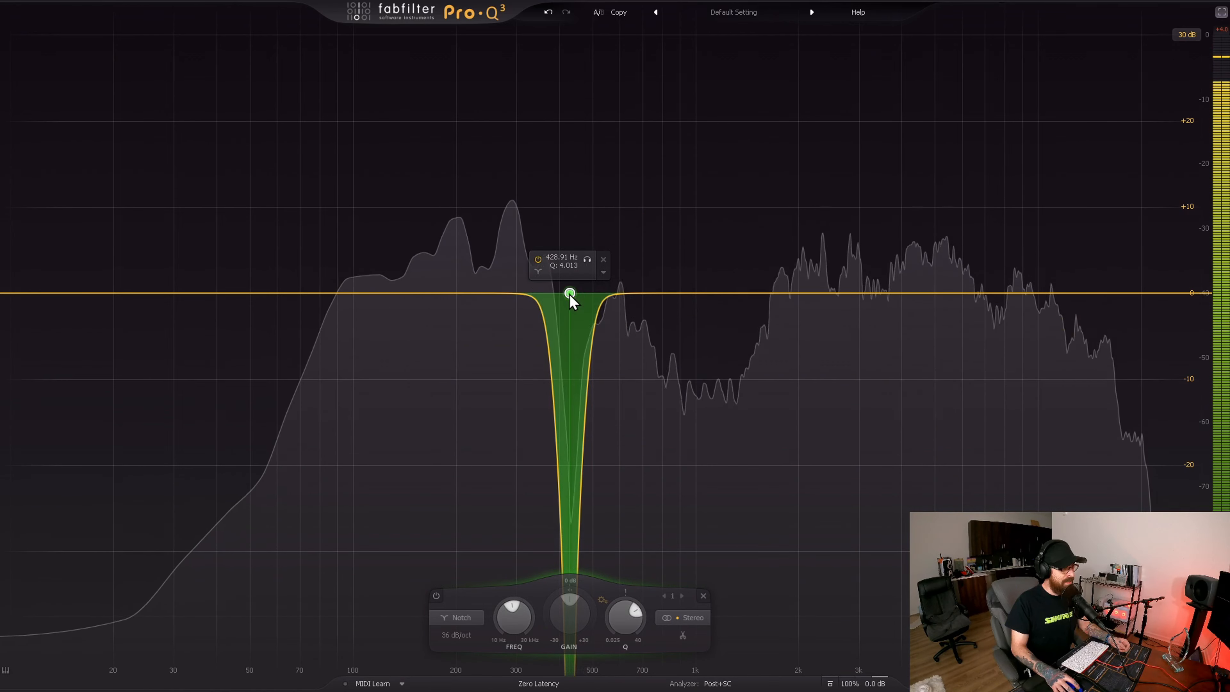
left_click_drag(569, 294, 567, 223)
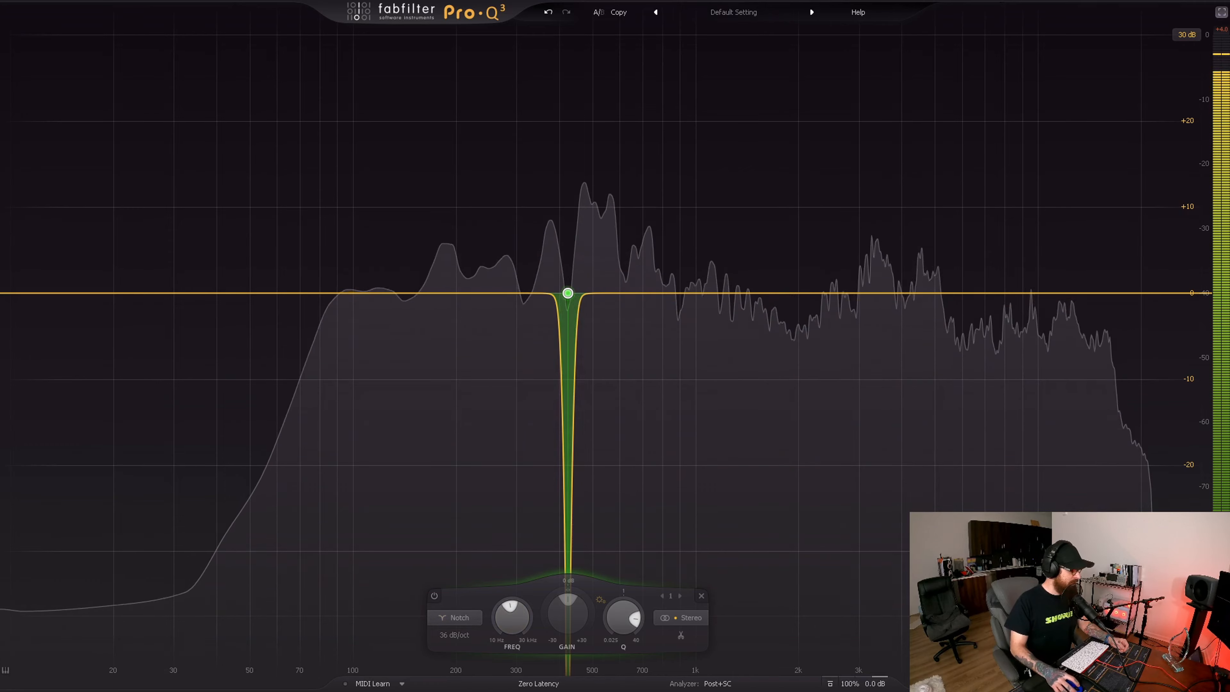
left_click_drag(568, 293, 909, 439)
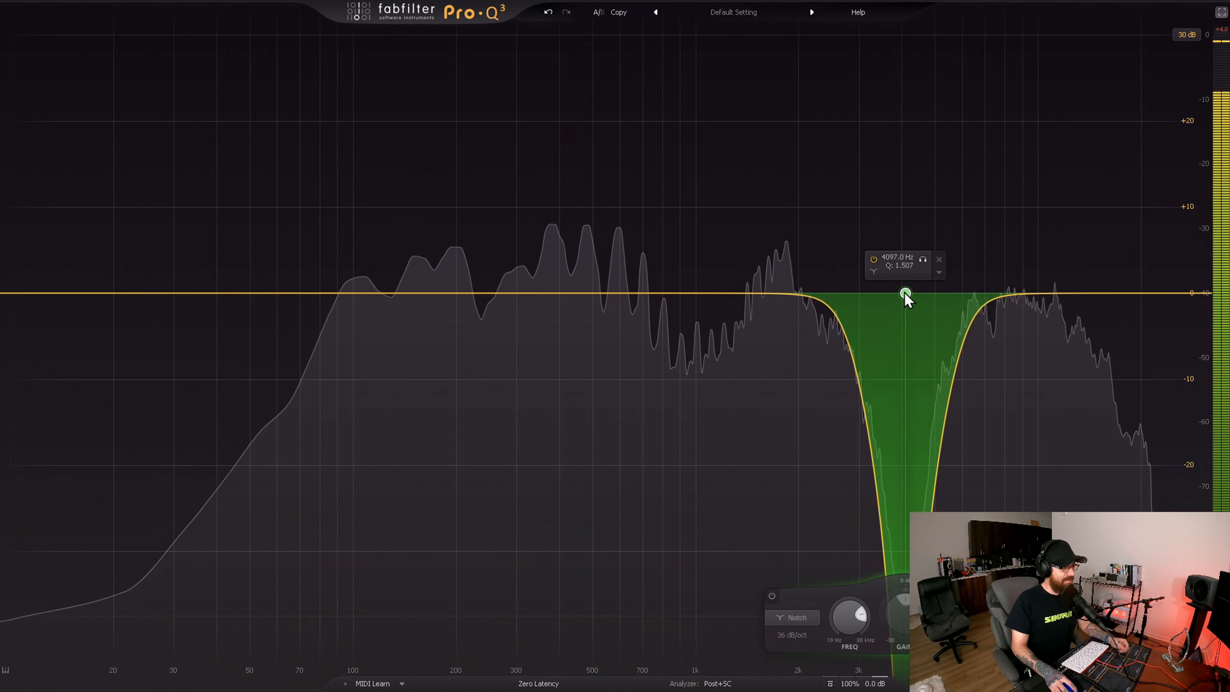
left_click_drag(904, 295, 779, 303)
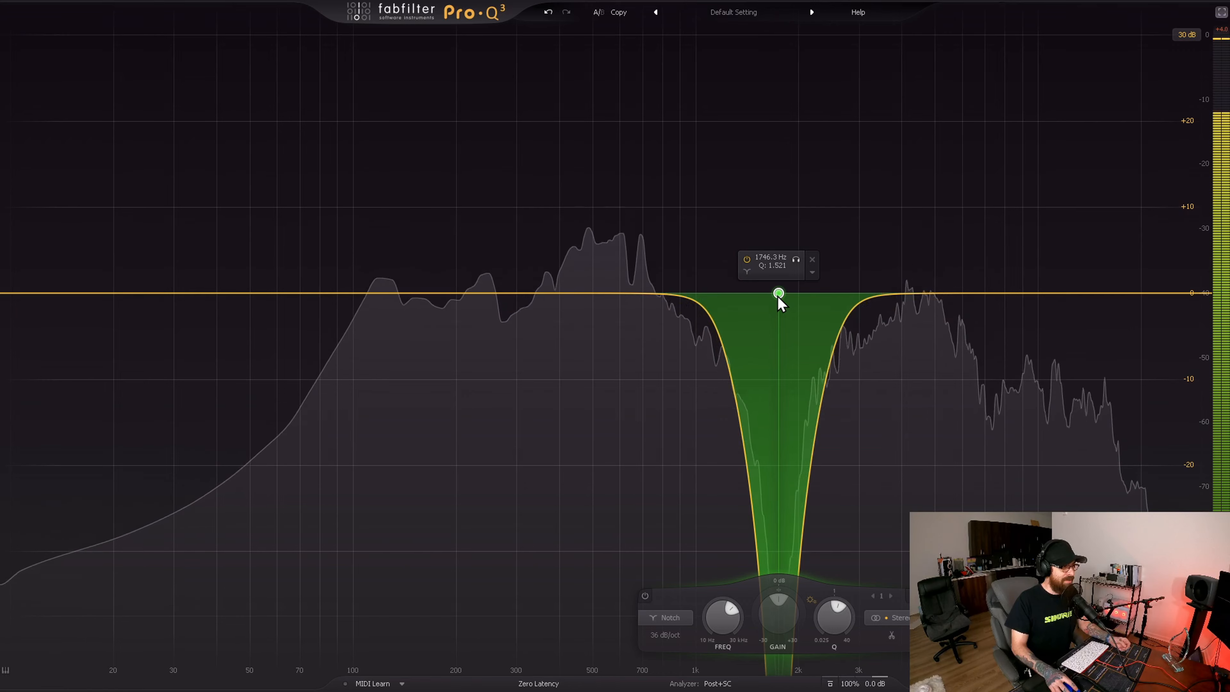
left_click_drag(778, 298, 677, 170)
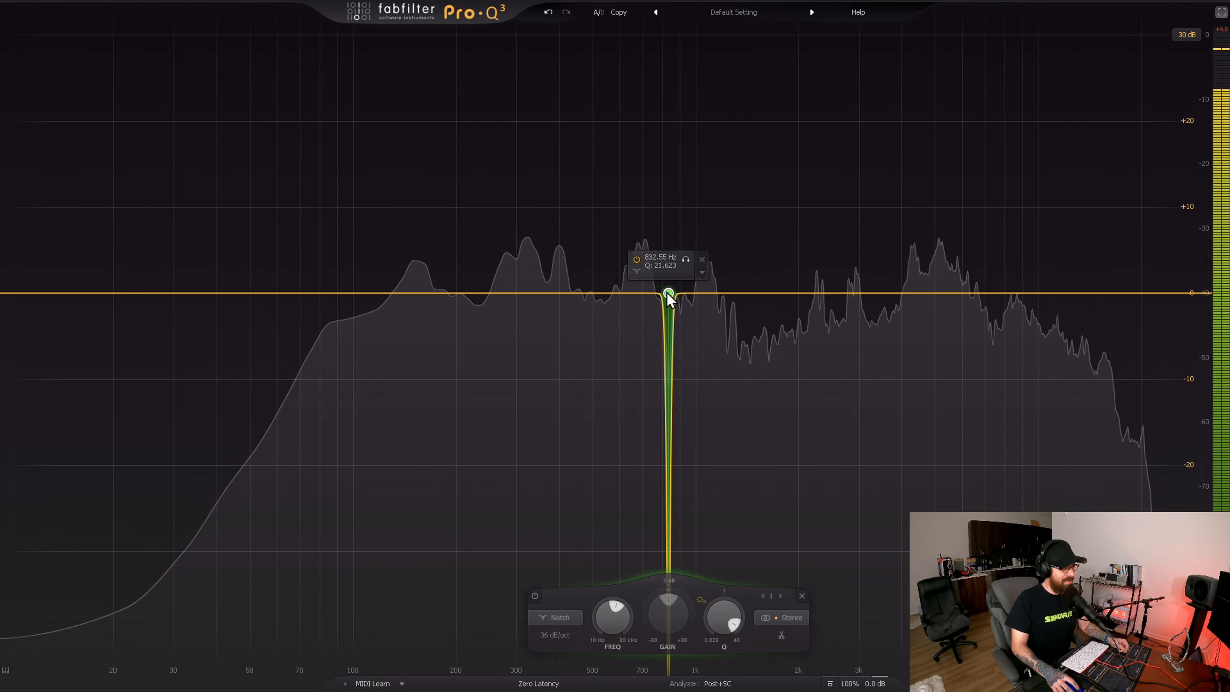
Try a band pass on the band, sweeping it from about 616 Hz to about 5.9 kHz while narrowing it to Q 0.76.
left_click_drag(668, 294, 625, 298)
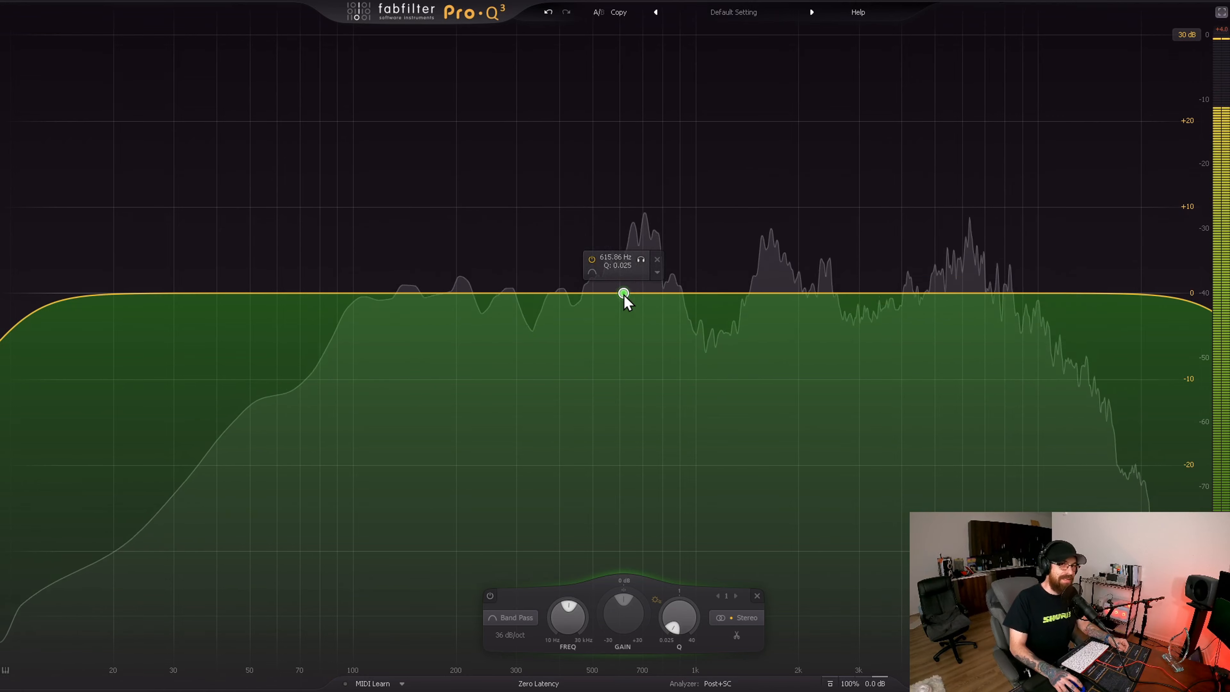
left_click_drag(625, 297, 961, 528)
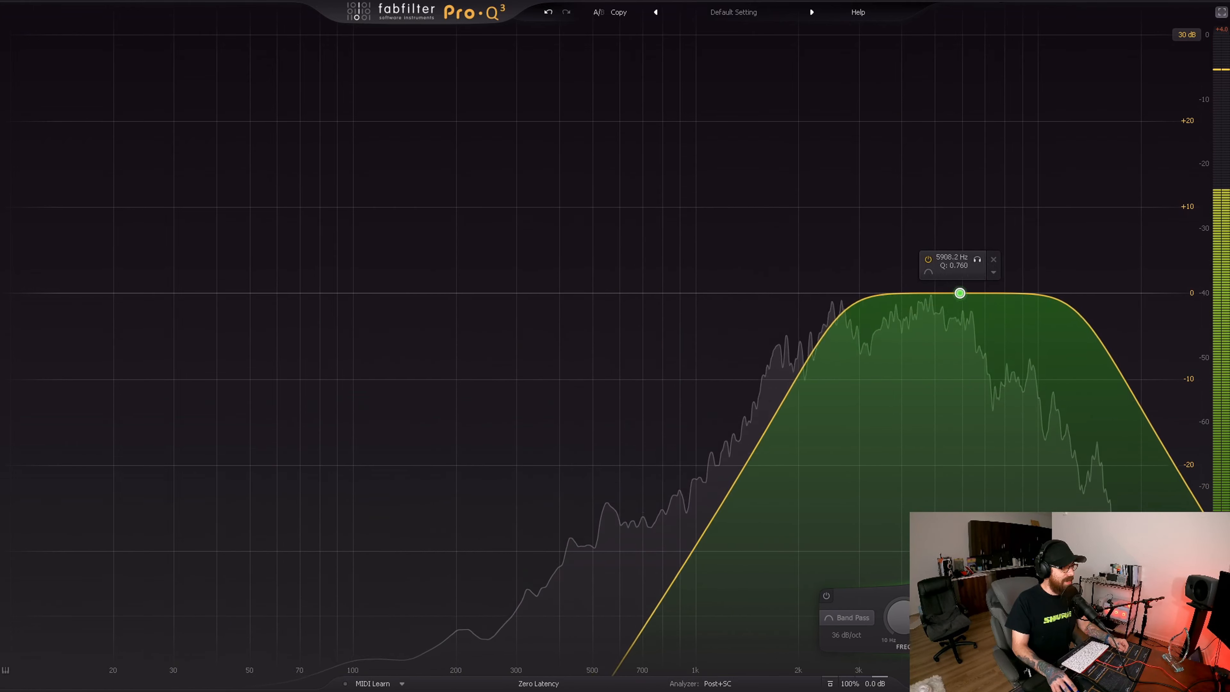
key("ctrl+z")
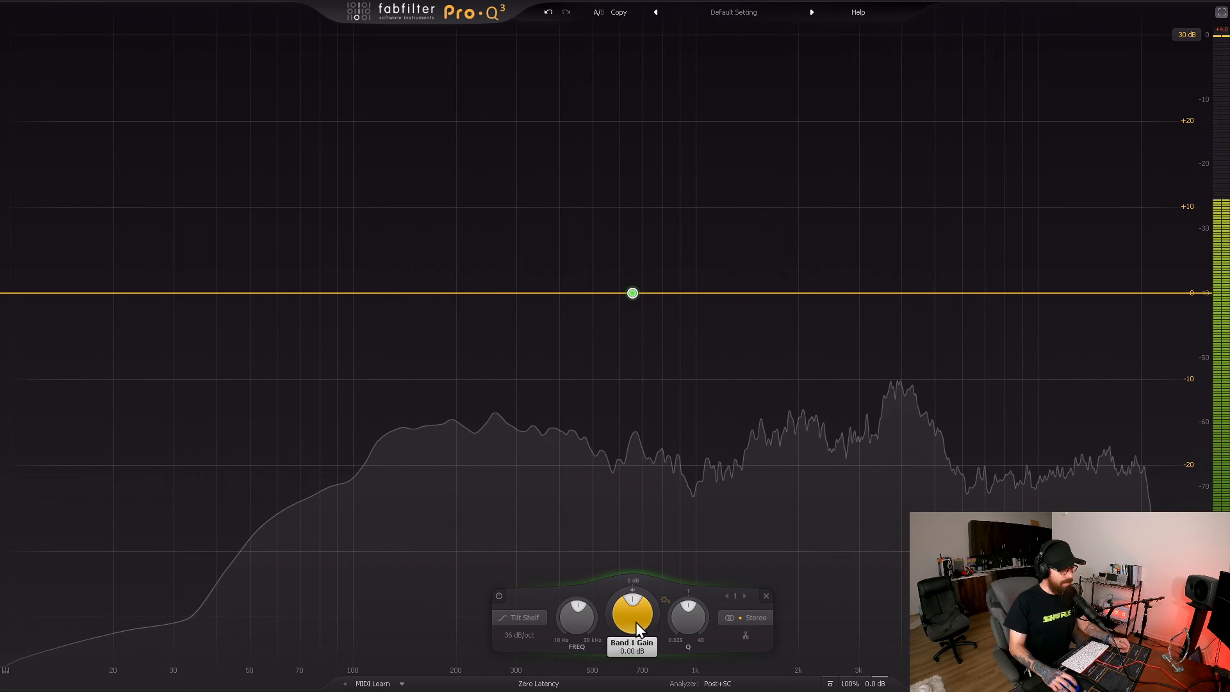
Set the tilt shelf's gain to +16.25 dB and vary its Q from a resonant peak to a gentle slope.
left_click_drag(637, 629, 651, 562)
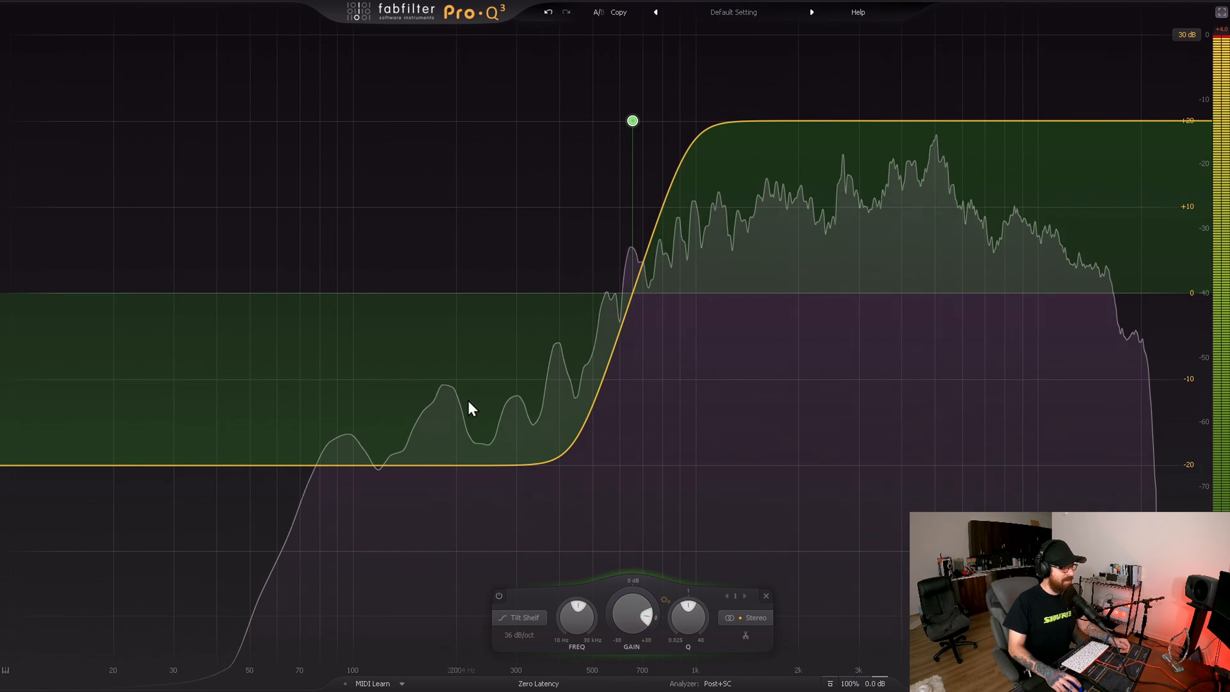
left_click_drag(636, 609, 635, 524)
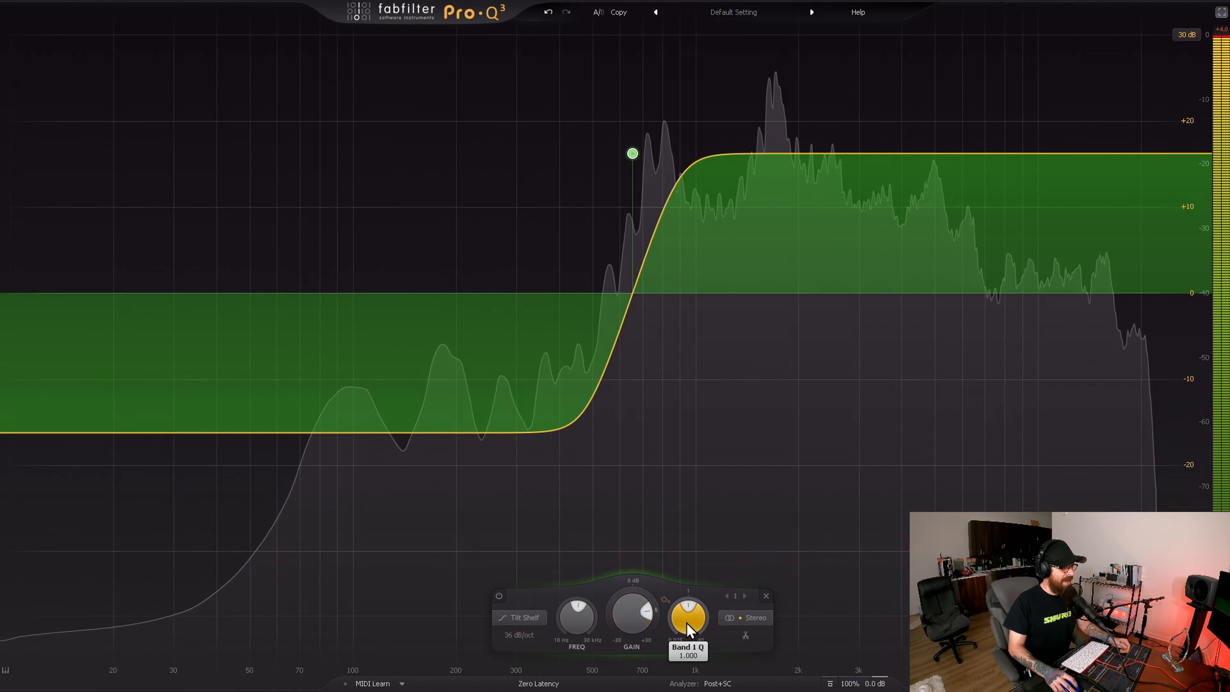
left_click_drag(688, 623, 704, 523)
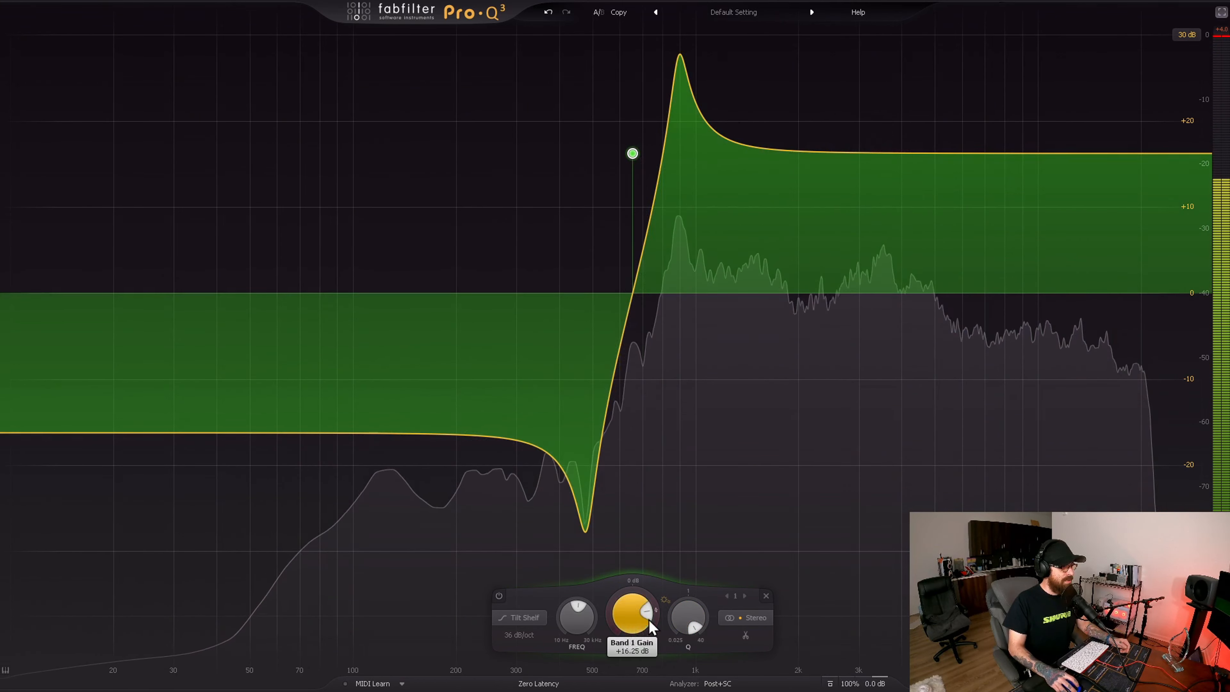
mouse_move(694, 624)
left_click_drag(693, 624, 684, 654)
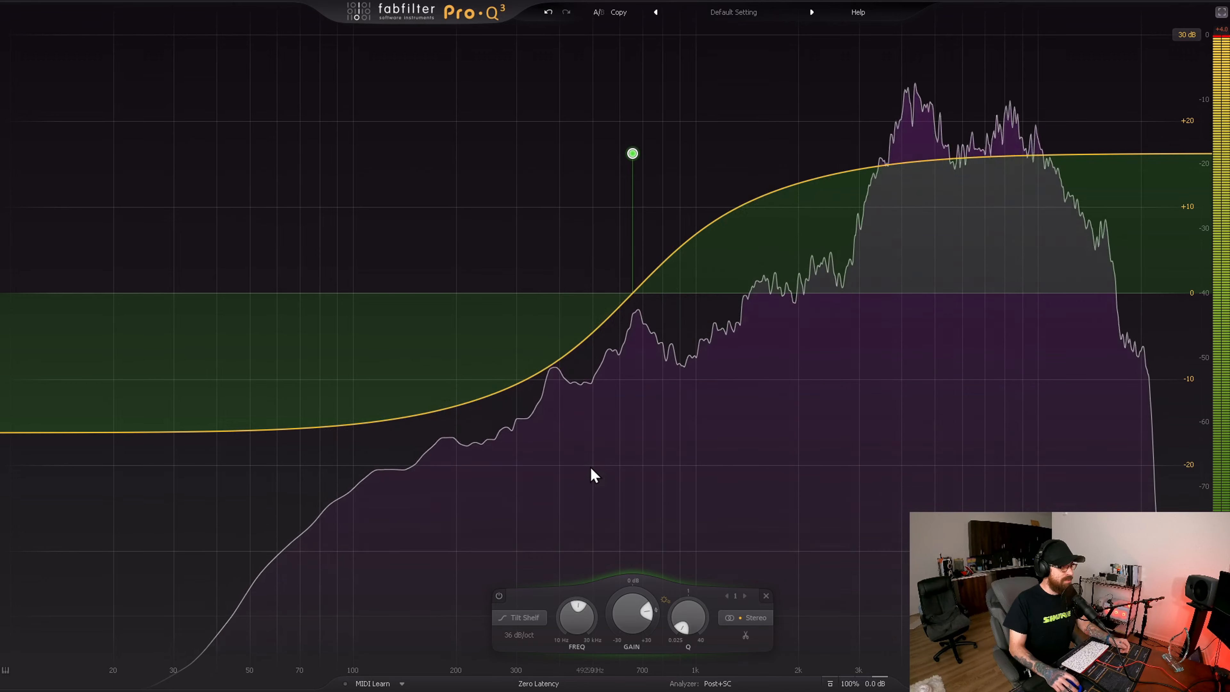
Change the tilt shelf to a flat tilt and lower its gain to -30 dB.
mouse_move(644, 611)
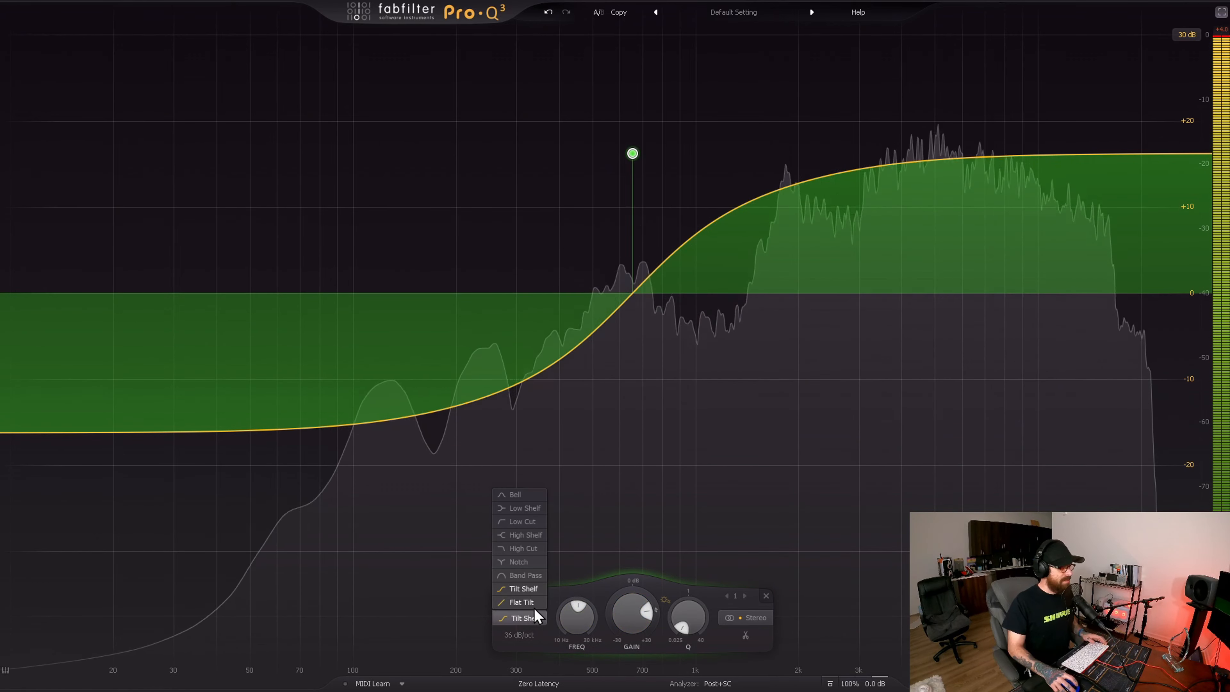
left_click(531, 603)
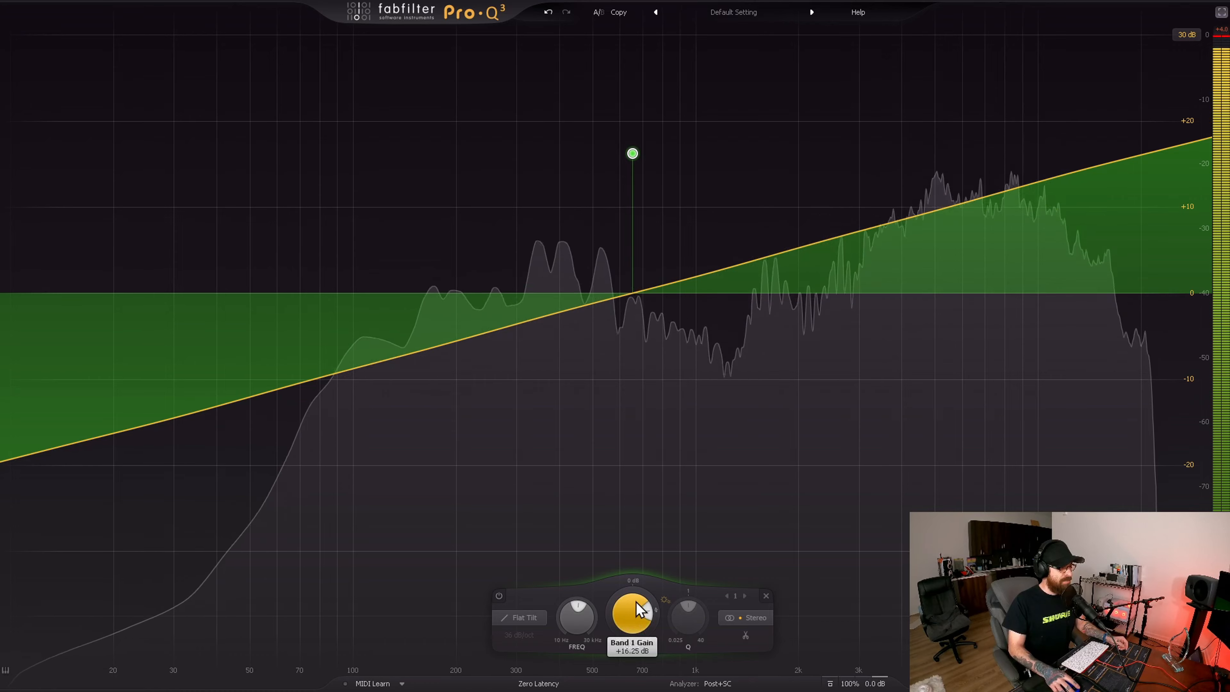
left_click_drag(638, 609, 636, 674)
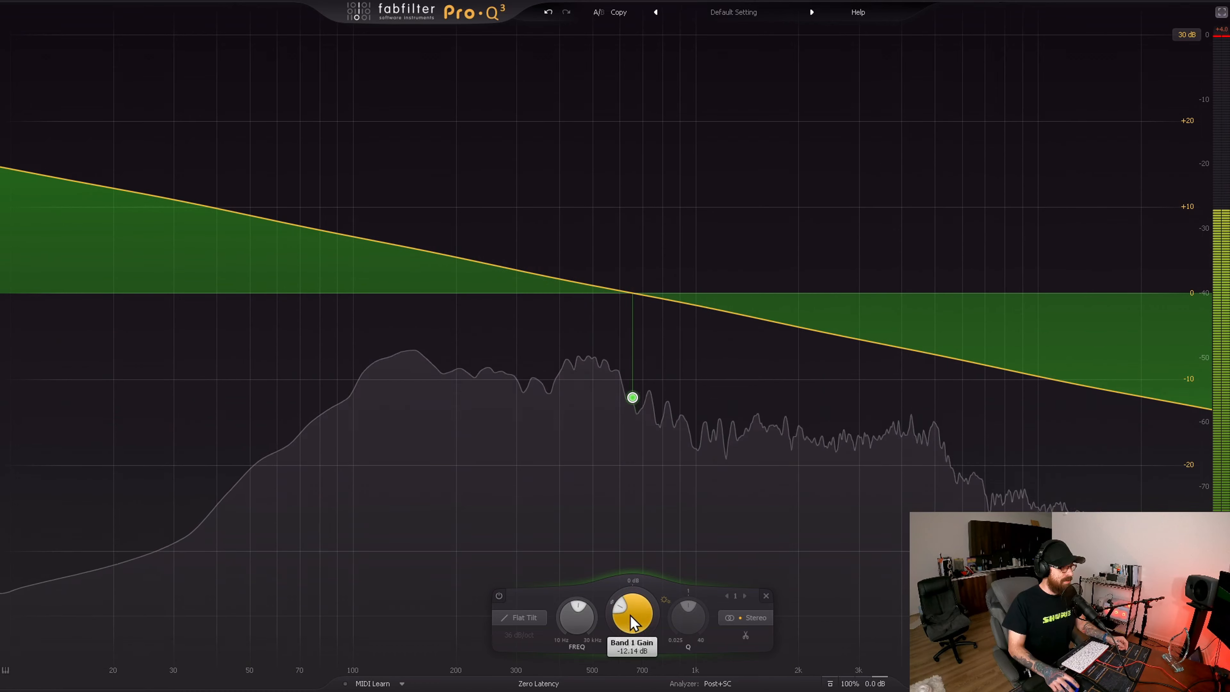
left_click_drag(630, 616, 632, 657)
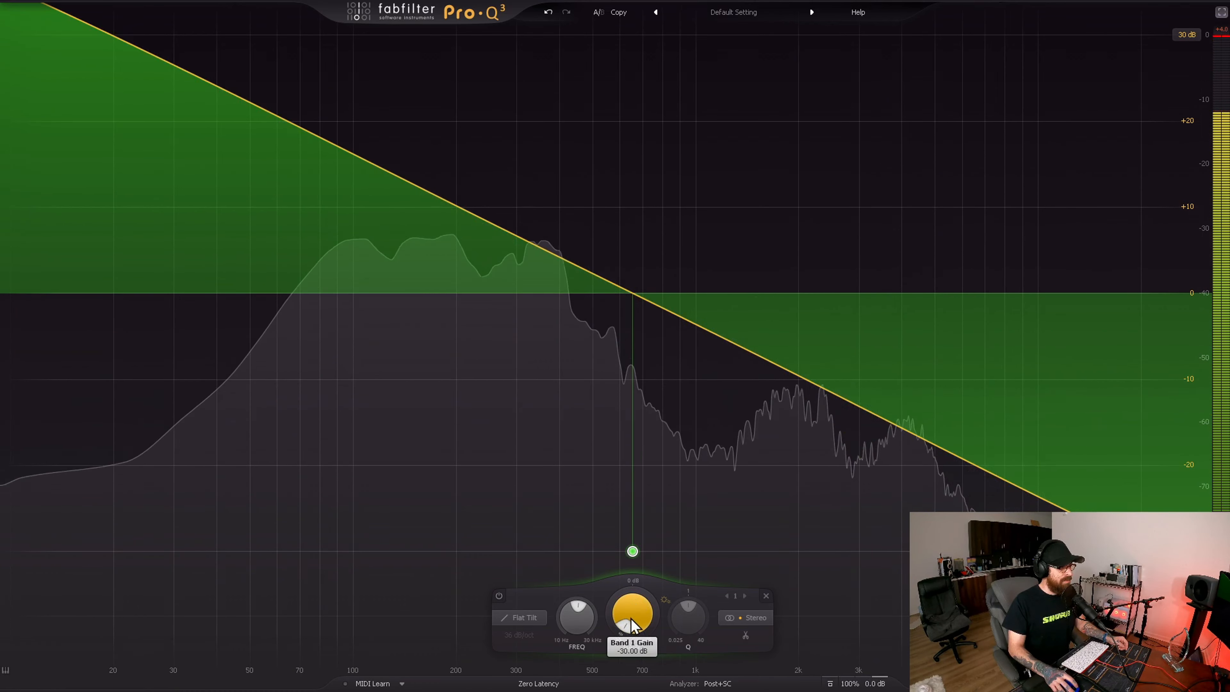
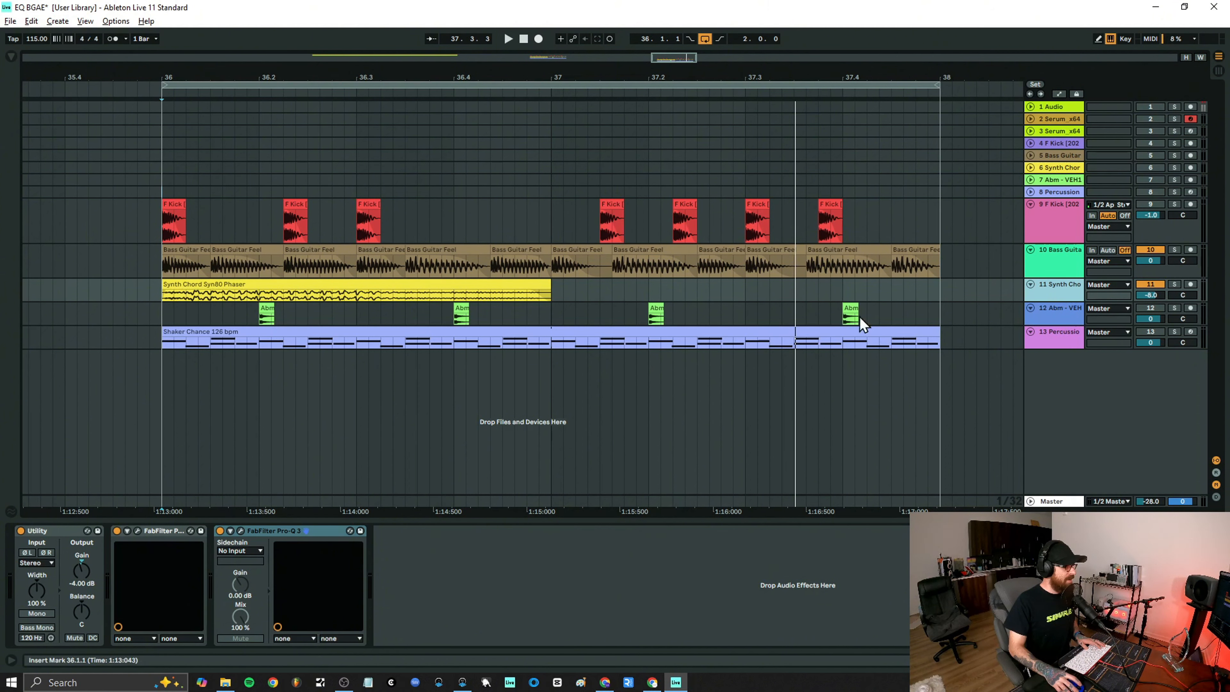
Open the Pro-Q 3 window on the Synth Chord track and centre it over the arrangement.
left_click(241, 531)
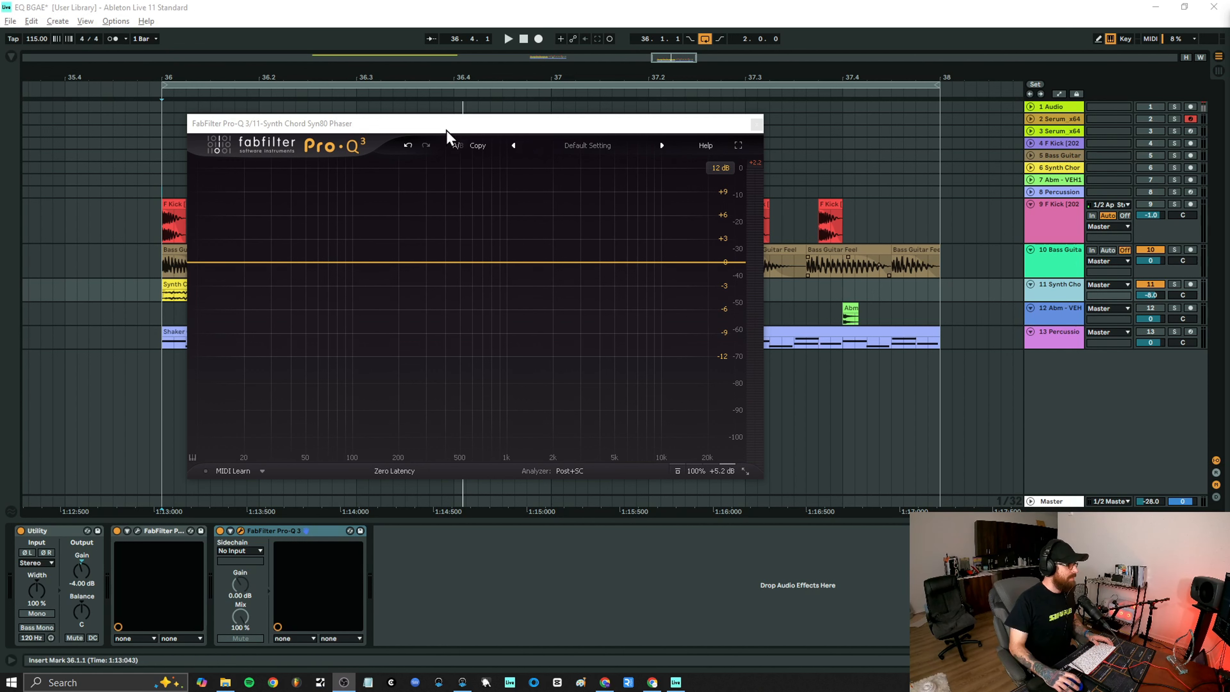
left_click_drag(450, 128, 502, 130)
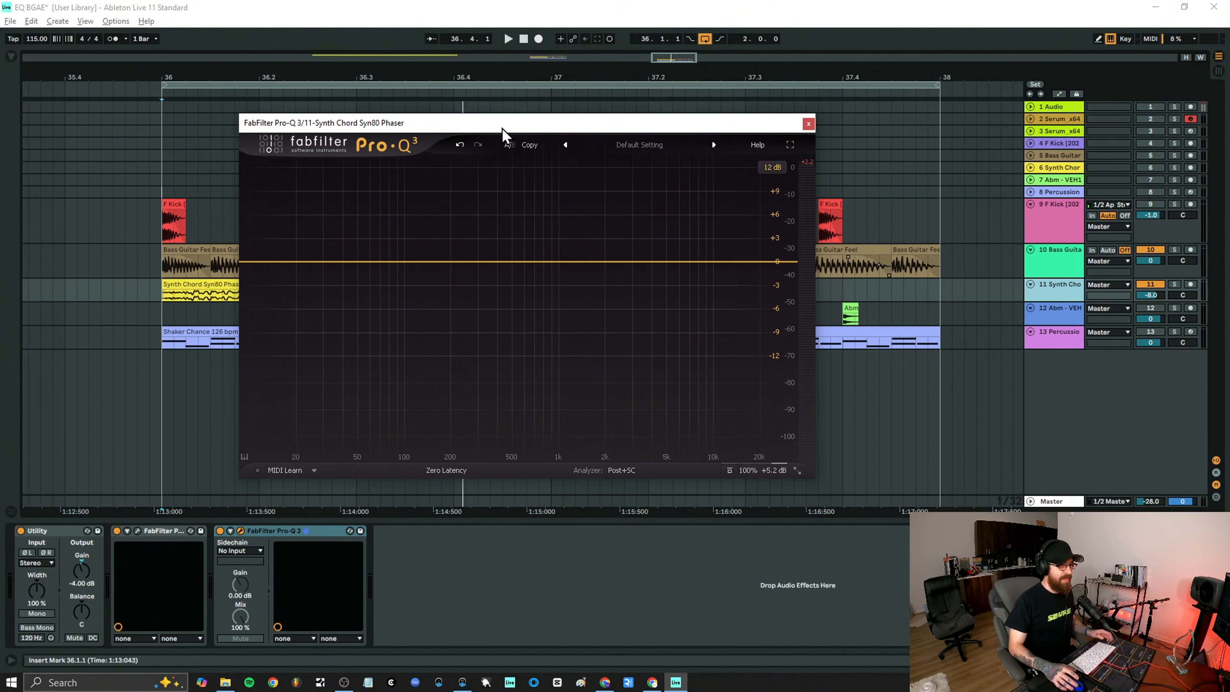
left_click_drag(427, 128, 422, 128)
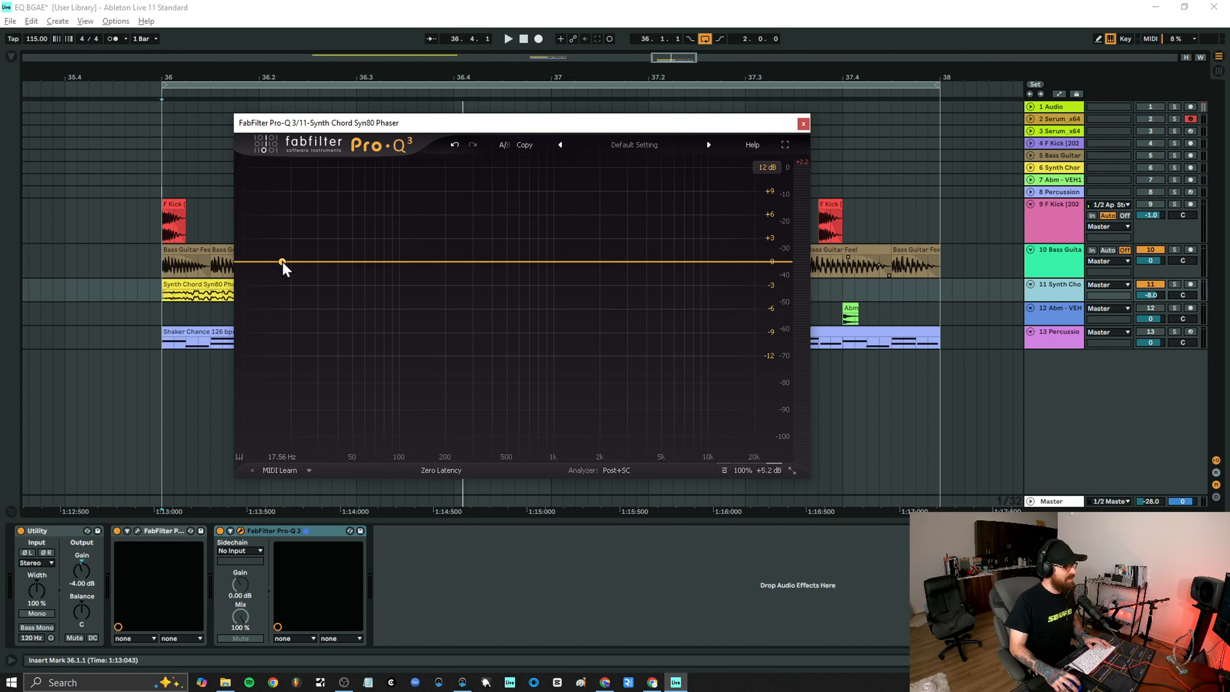
Add a low cut to the synth chord, sweep it upward during playback, and set it to 200 Hz at 24 dB/oct.
left_click_drag(282, 262, 275, 264)
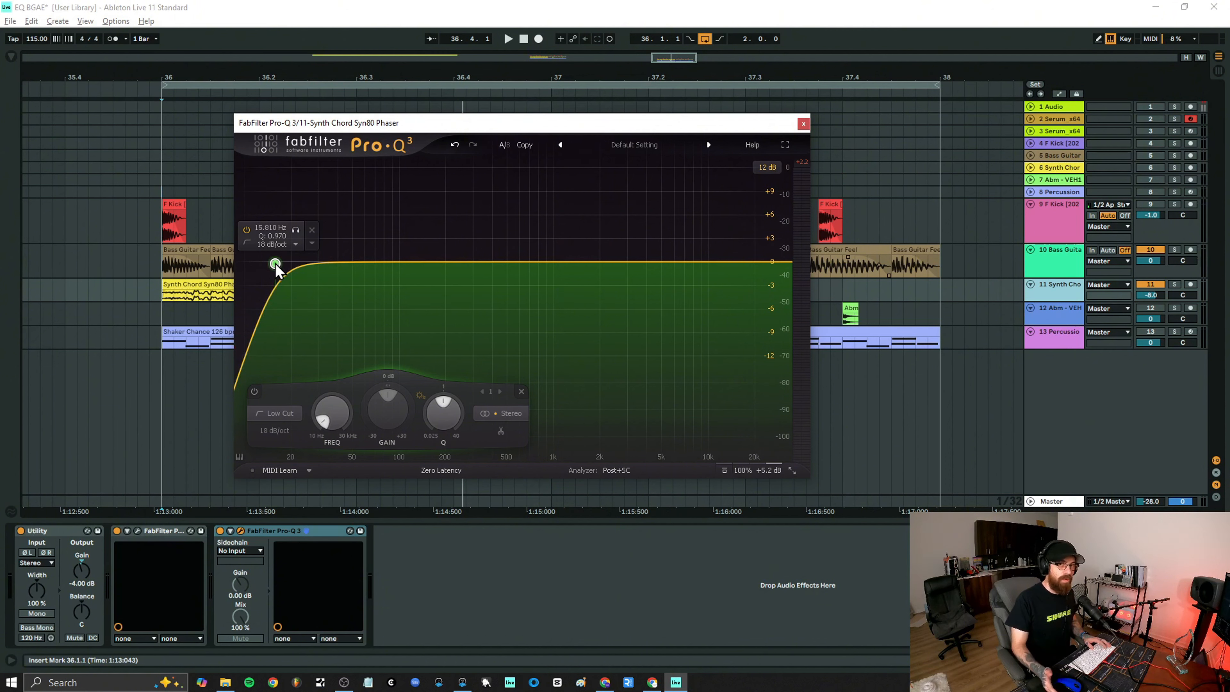
key("space")
left_click_drag(275, 264, 445, 257)
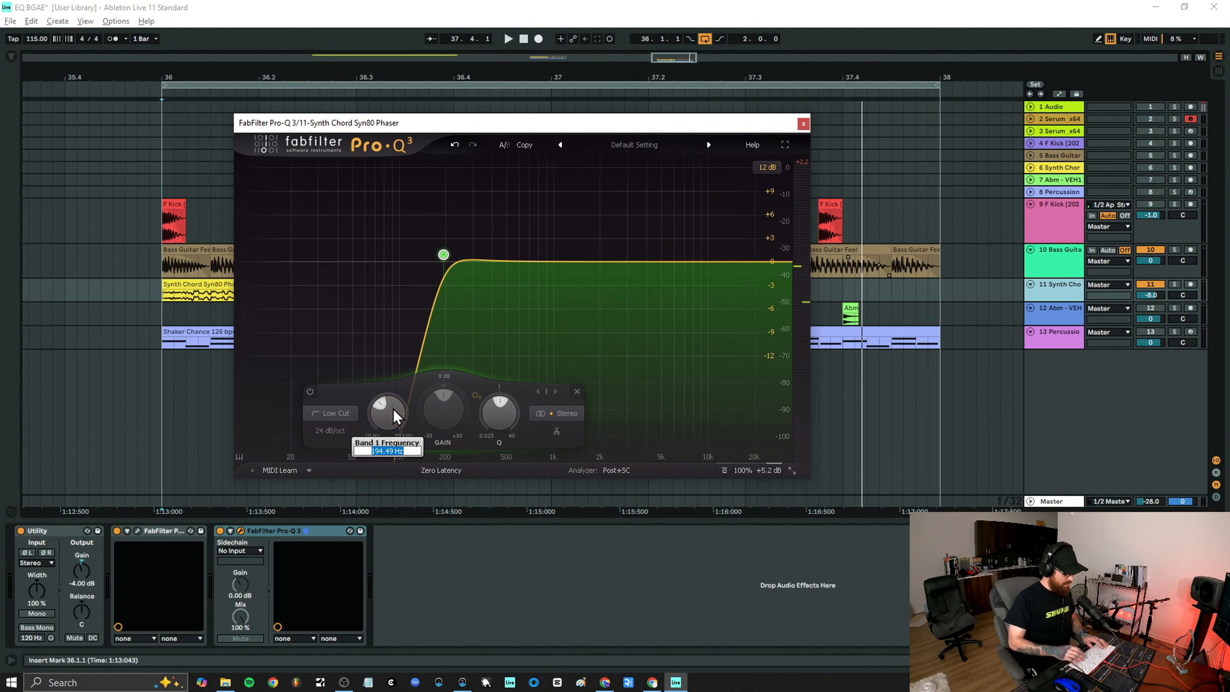
key("Return")
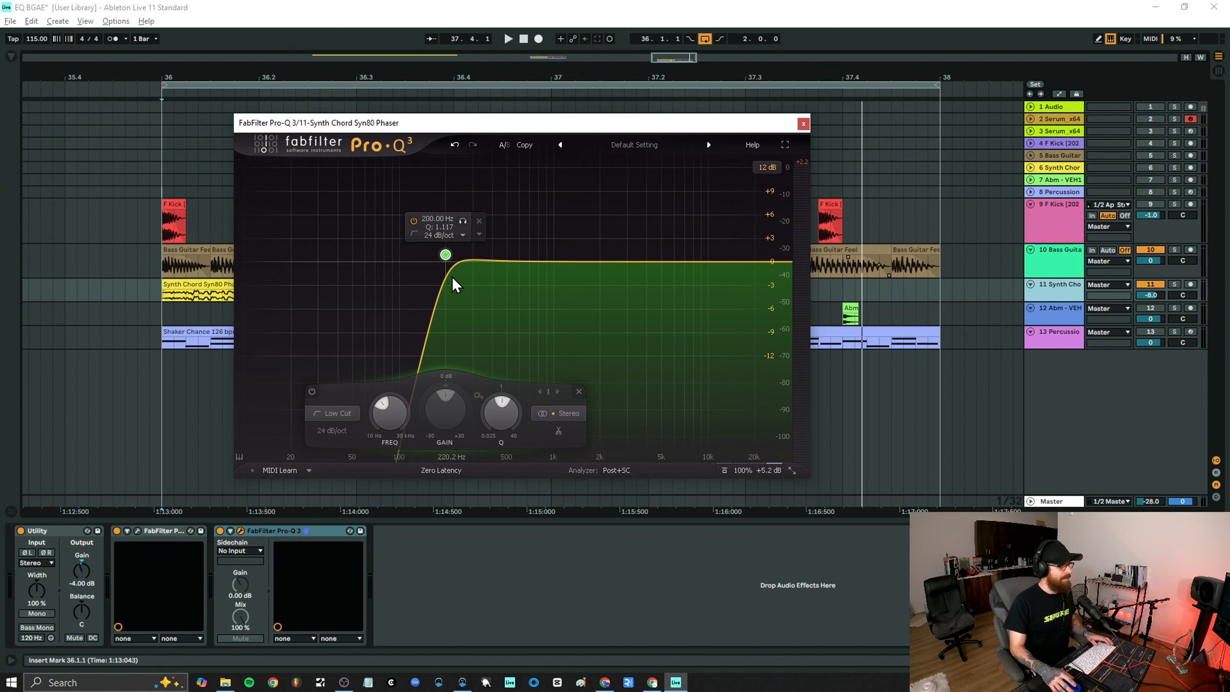
Add a high cut and sweep it down during playback to between 1 and 2 kHz at 18 dB/oct.
left_click(759, 262)
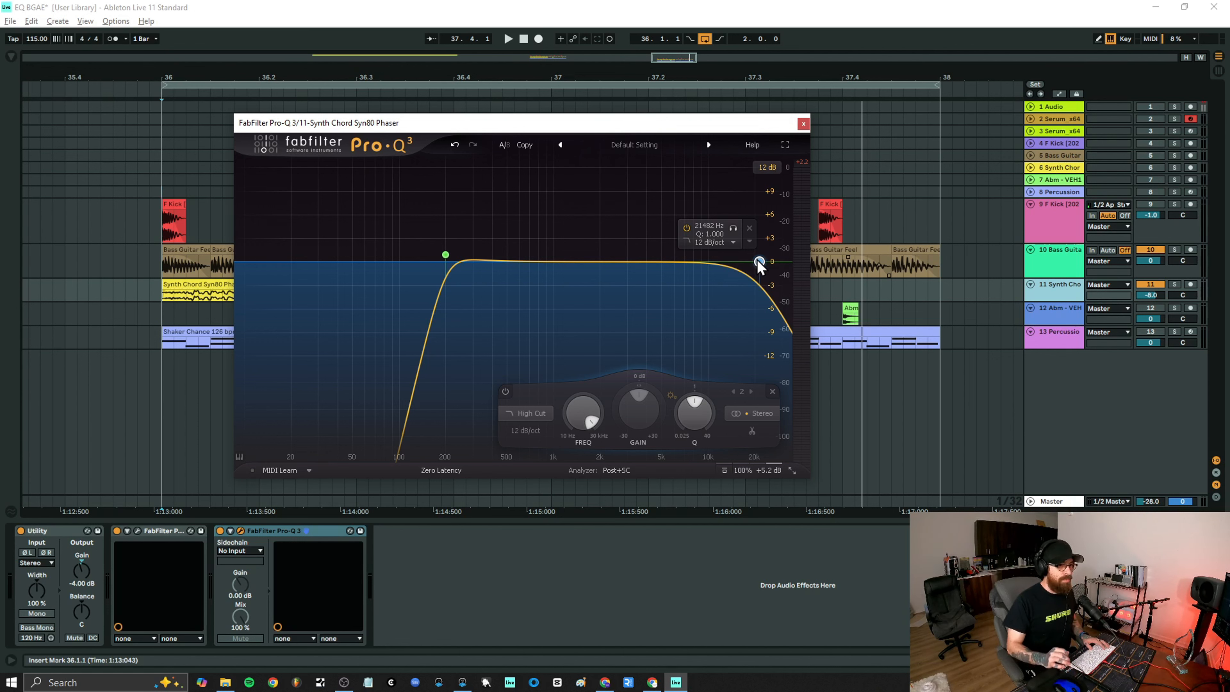
key("space")
left_click_drag(759, 264, 588, 254)
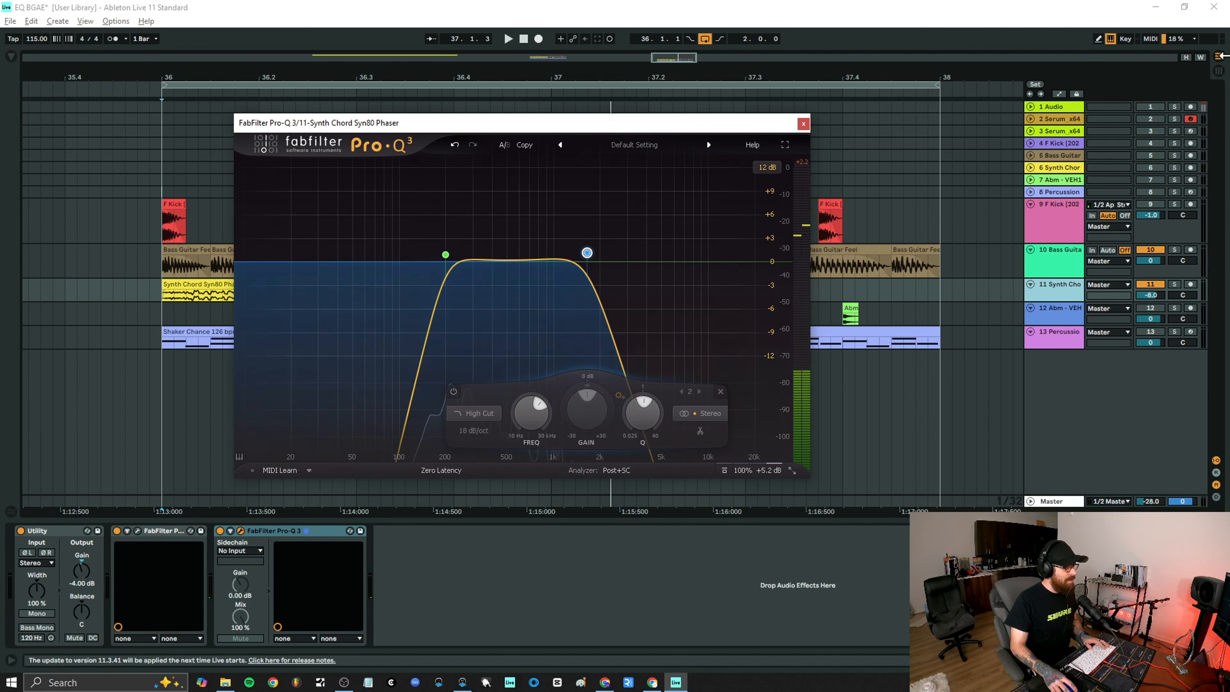
Switch to the session mixer and move the EQ window clear of the Synth Chord track's meter.
left_click(1219, 72)
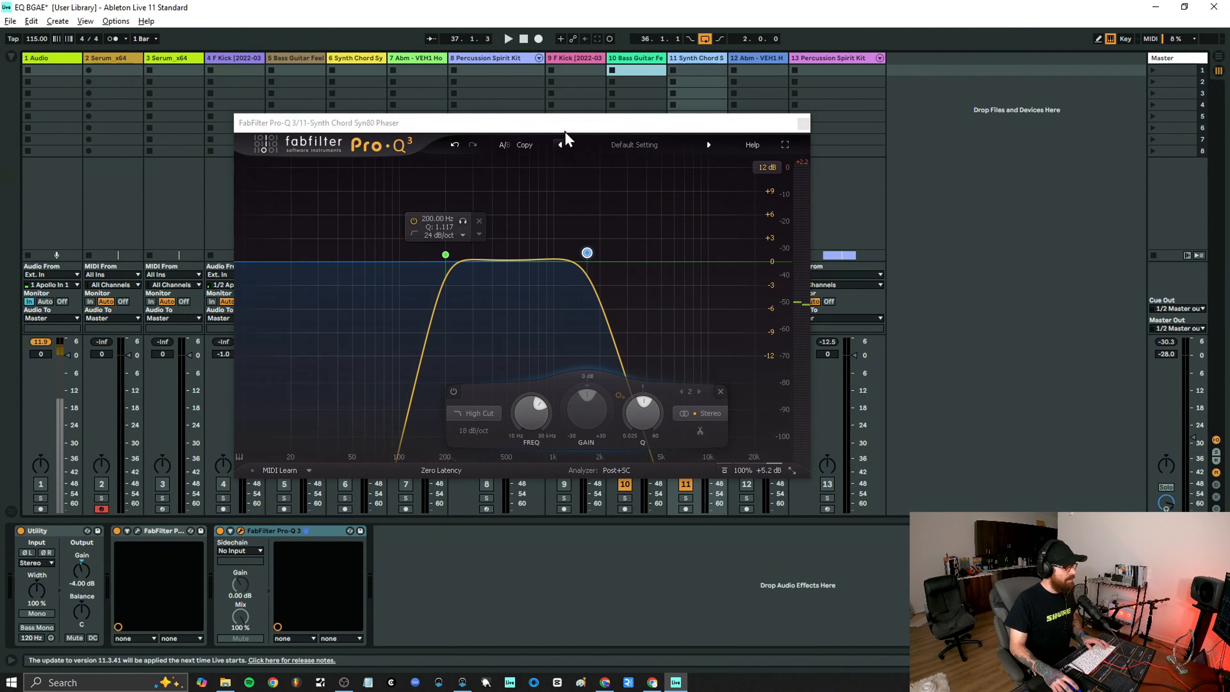
left_click_drag(575, 124, 369, 127)
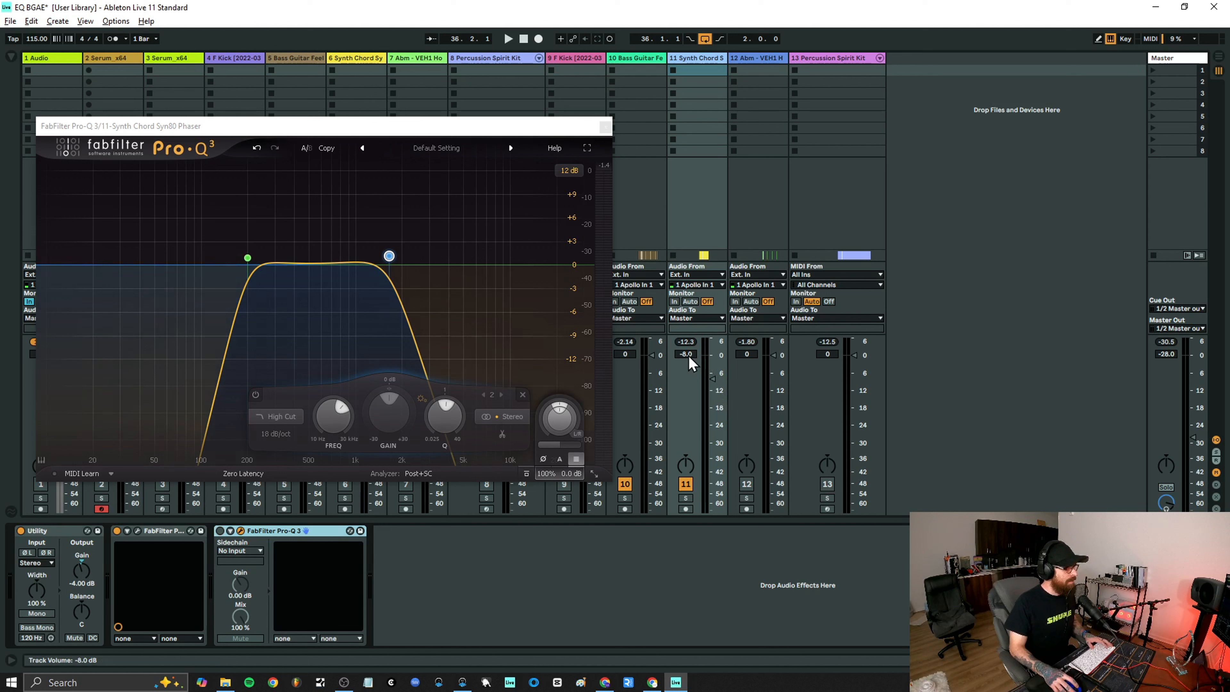
Compare the Synth Chord track's peak level during playback with the EQ bypassed and enabled.
left_click(685, 342)
key("space")
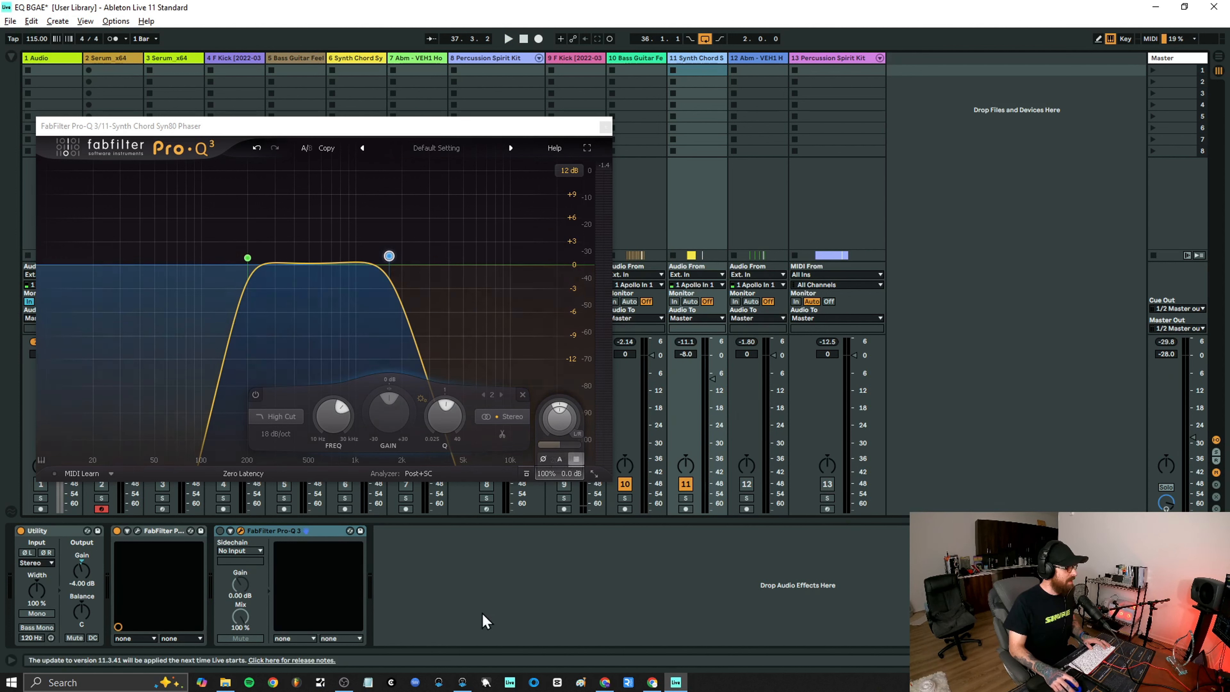
left_click(219, 531)
key("space")
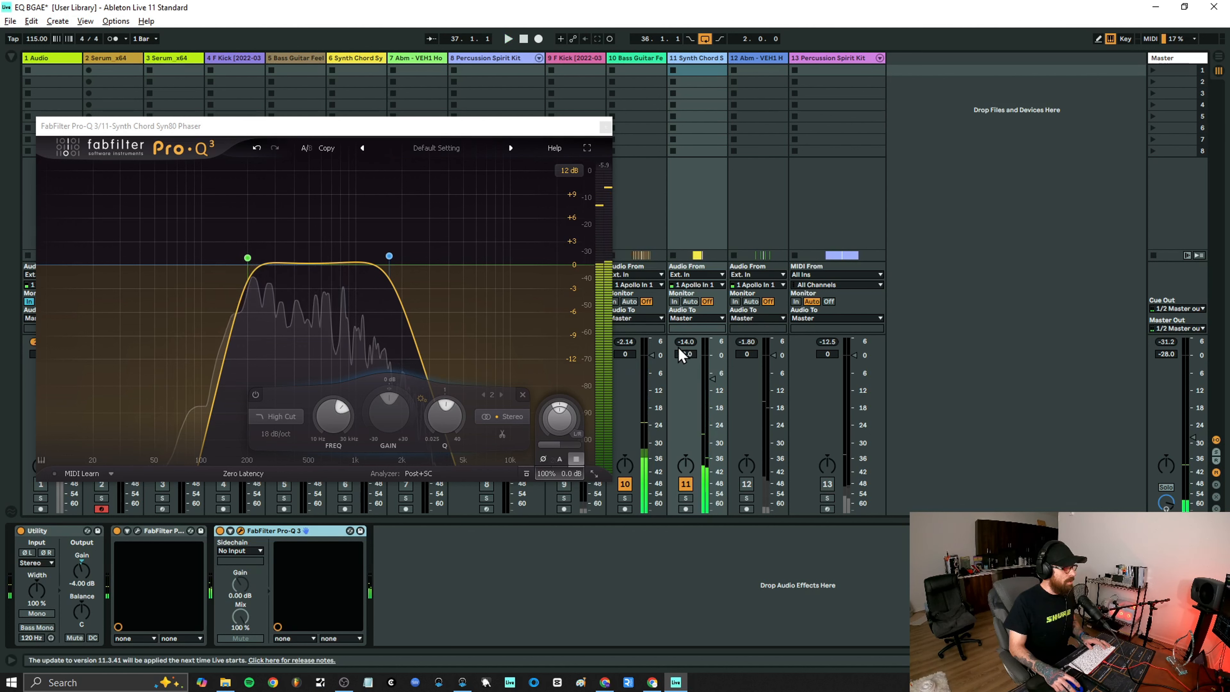
left_click_drag(679, 349, 695, 398)
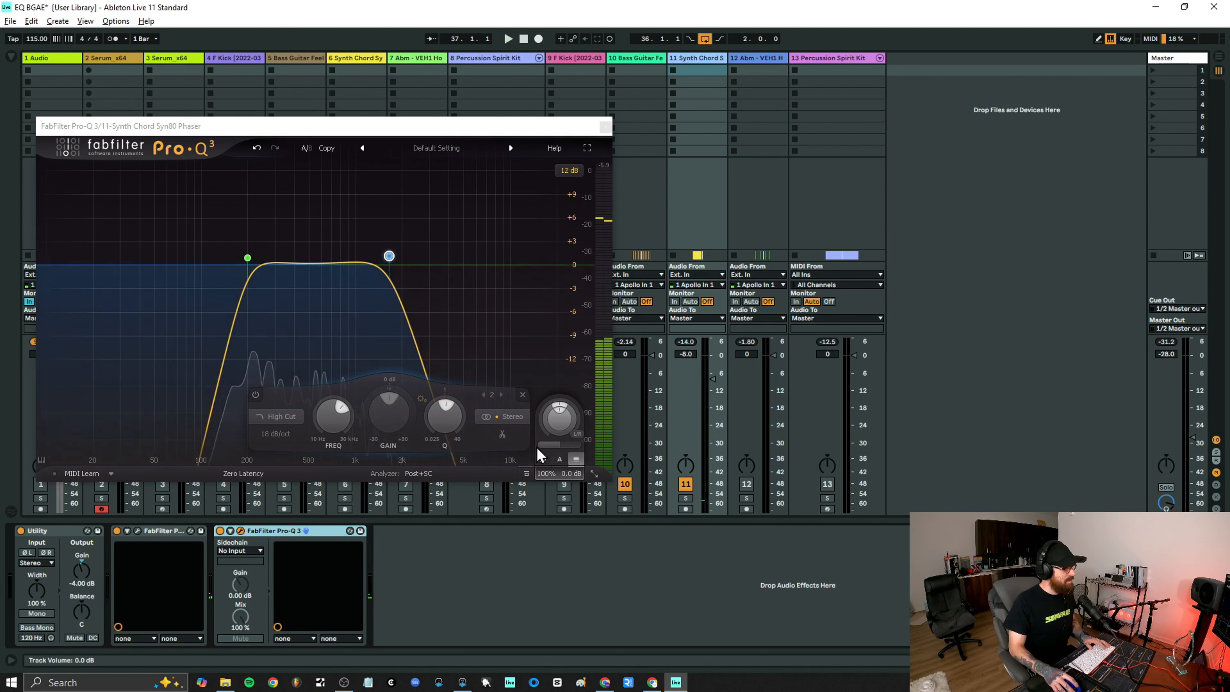
Set the EQ's output level to +3 dB and replay the loop to recheck the Synth Chord track's peak level.
double_click(559, 422)
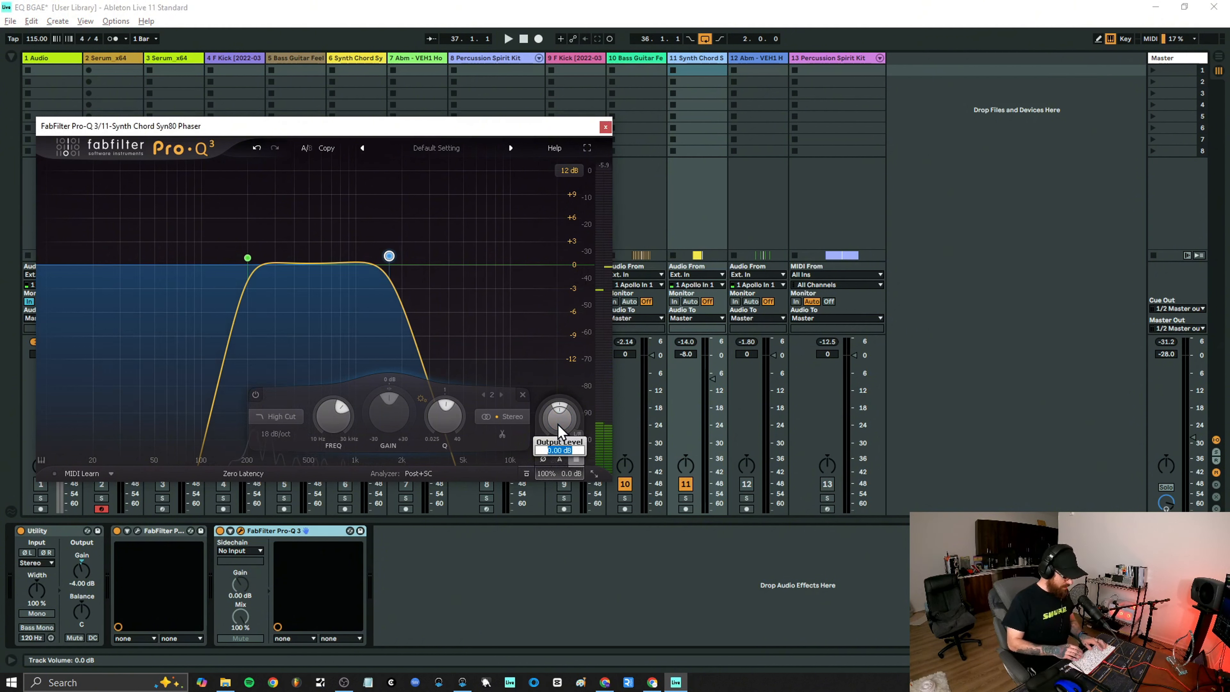
type("3")
key("Return")
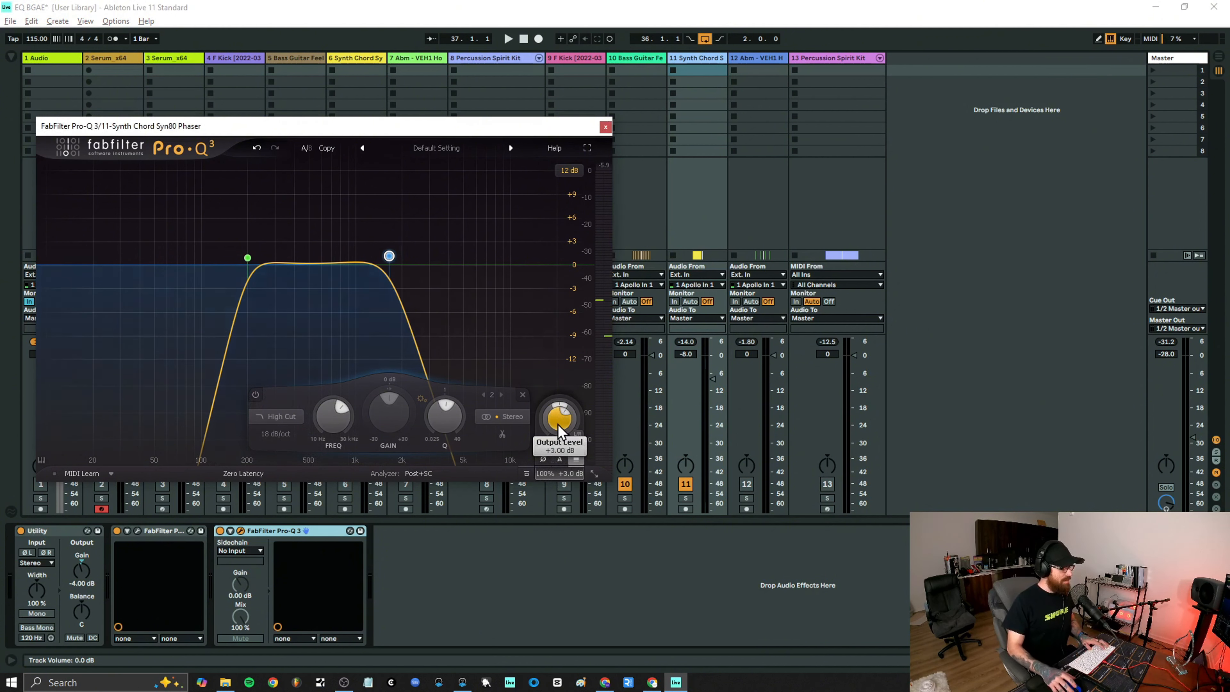
key("space")
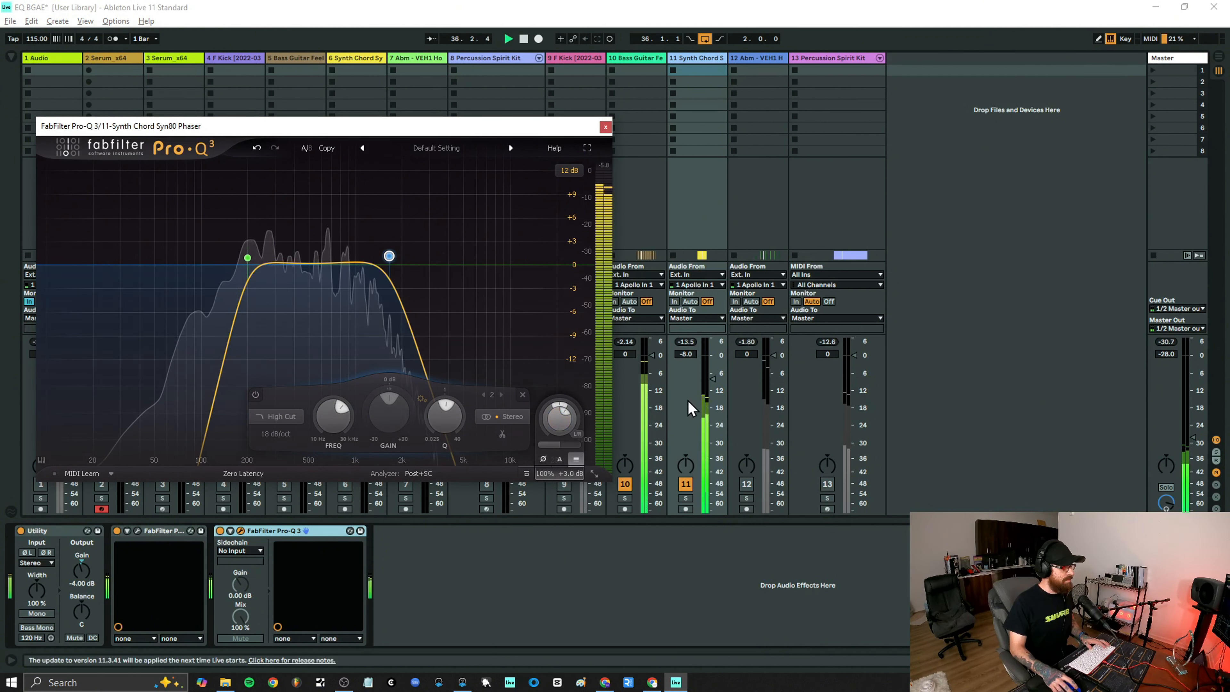
left_click(690, 346)
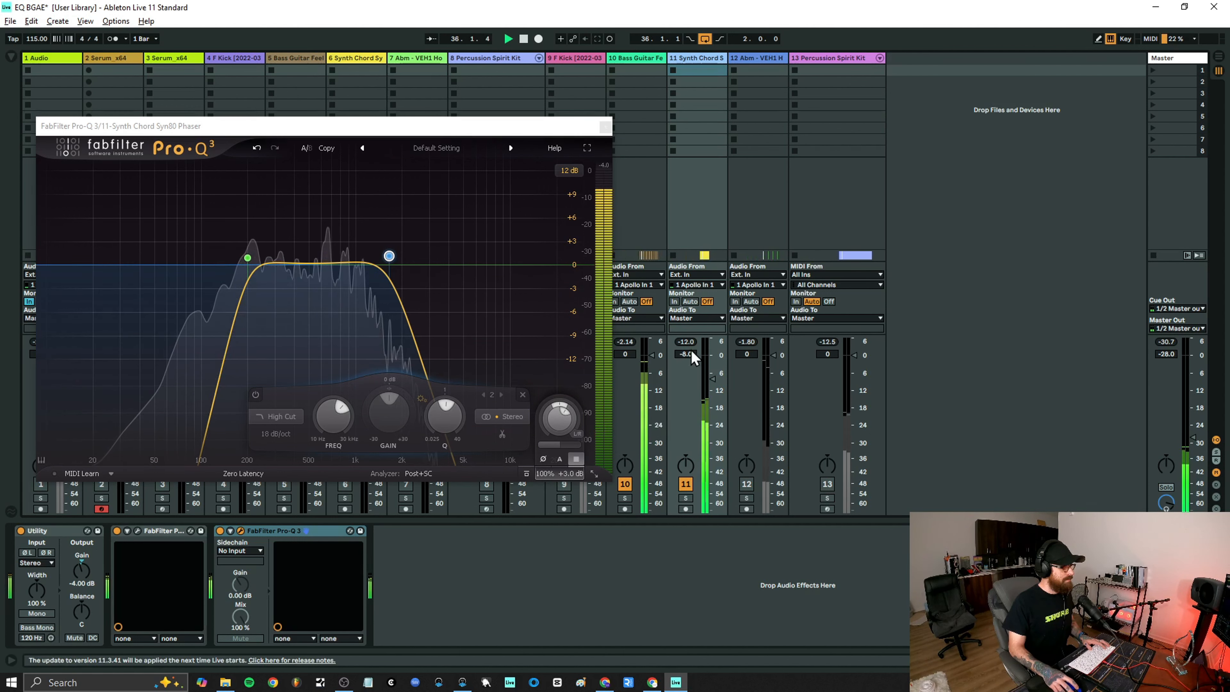
Set the Synth Chord EQ's output level to +4 dB and recheck the track's peak level during playback.
double_click(560, 421)
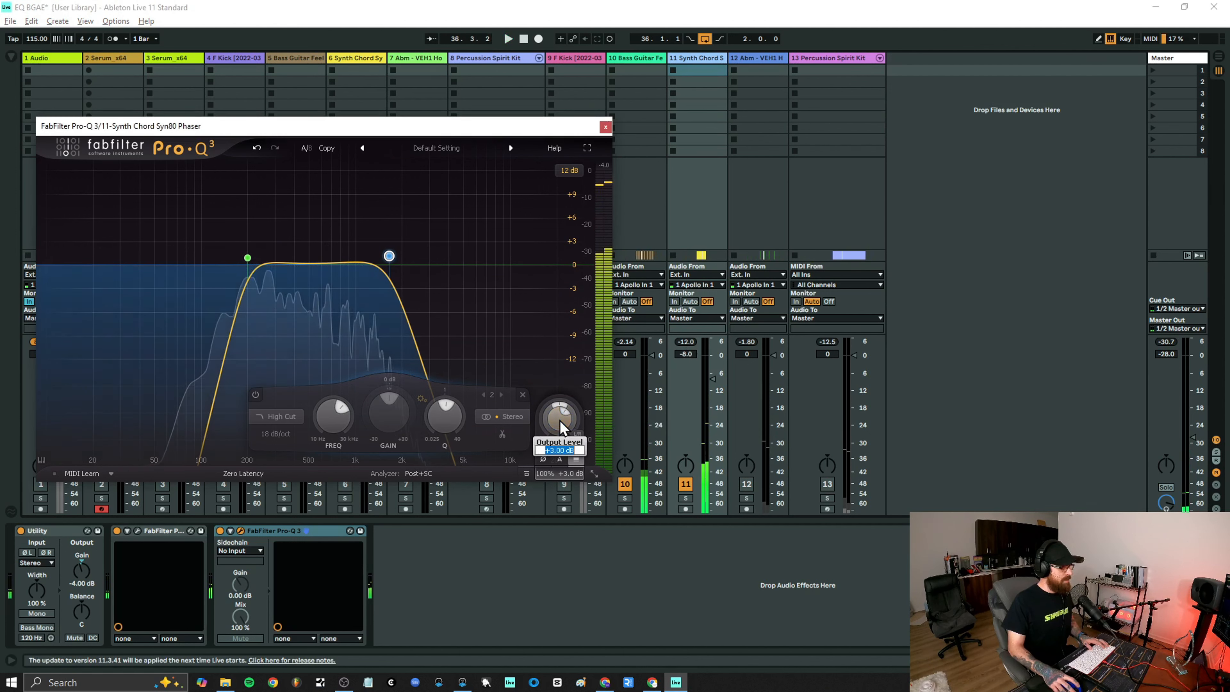
type("4")
key("Return")
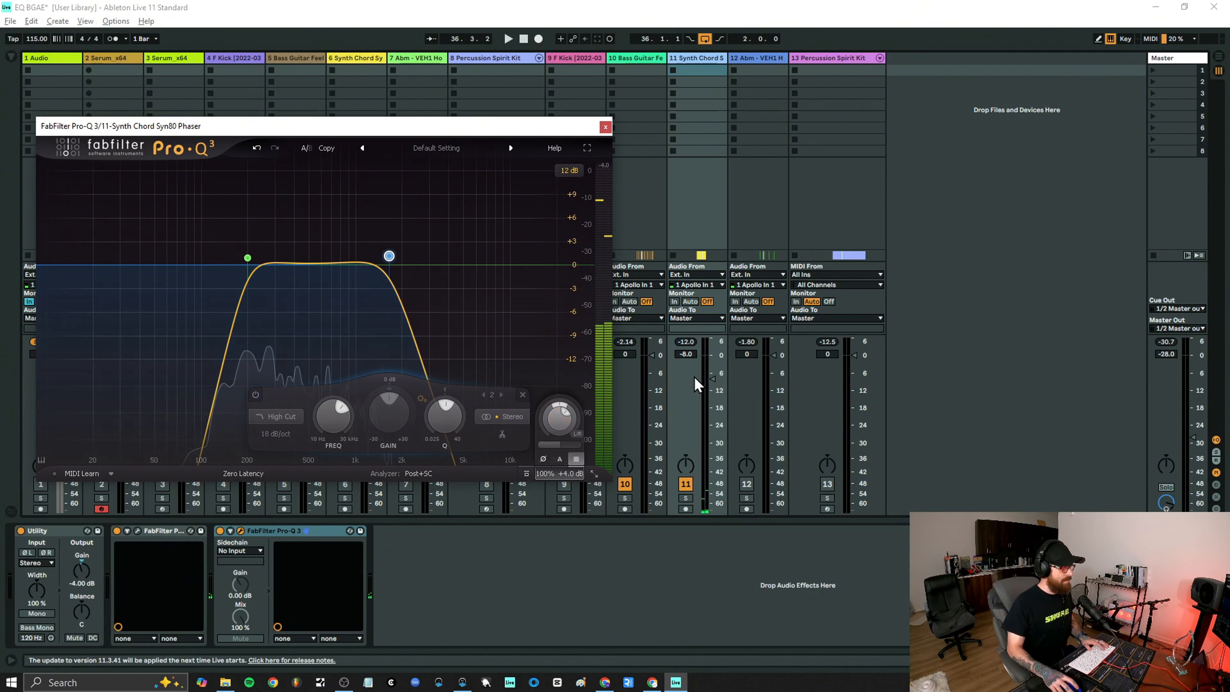
left_click(688, 343)
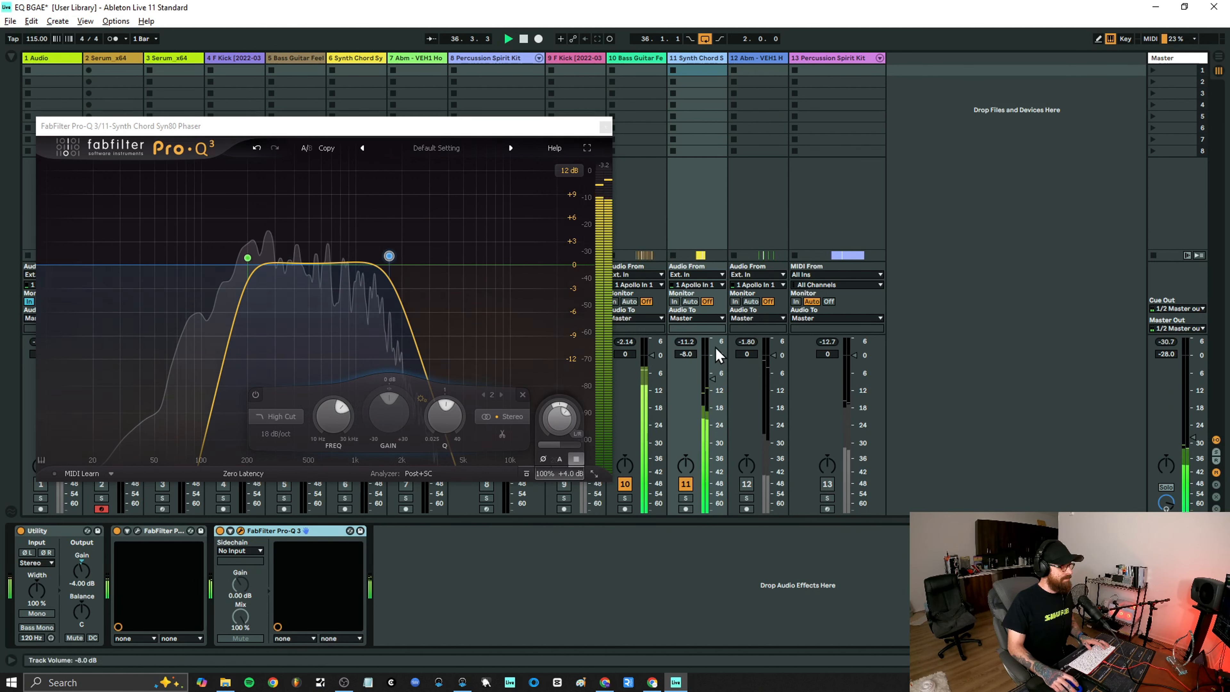
Return to the arrangement, enable the Abm rimshot track and bring up its Pro-Q 3 while the loop plays.
left_click(605, 128)
left_click(1217, 59)
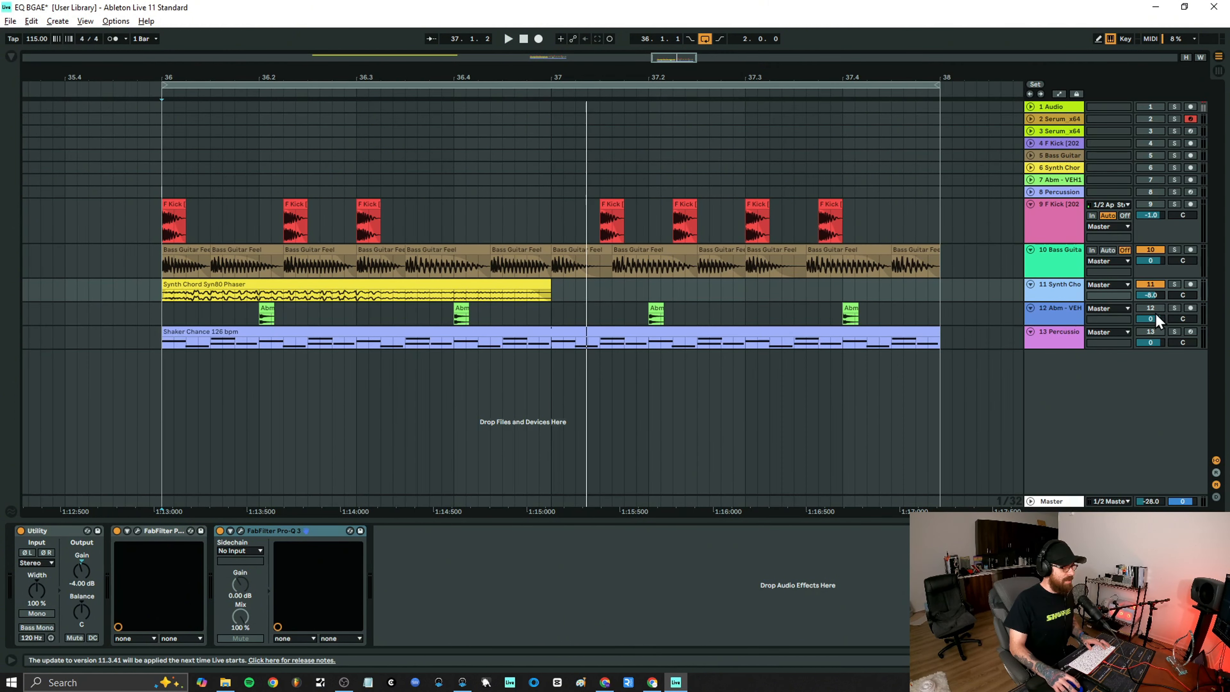
left_click(1052, 315)
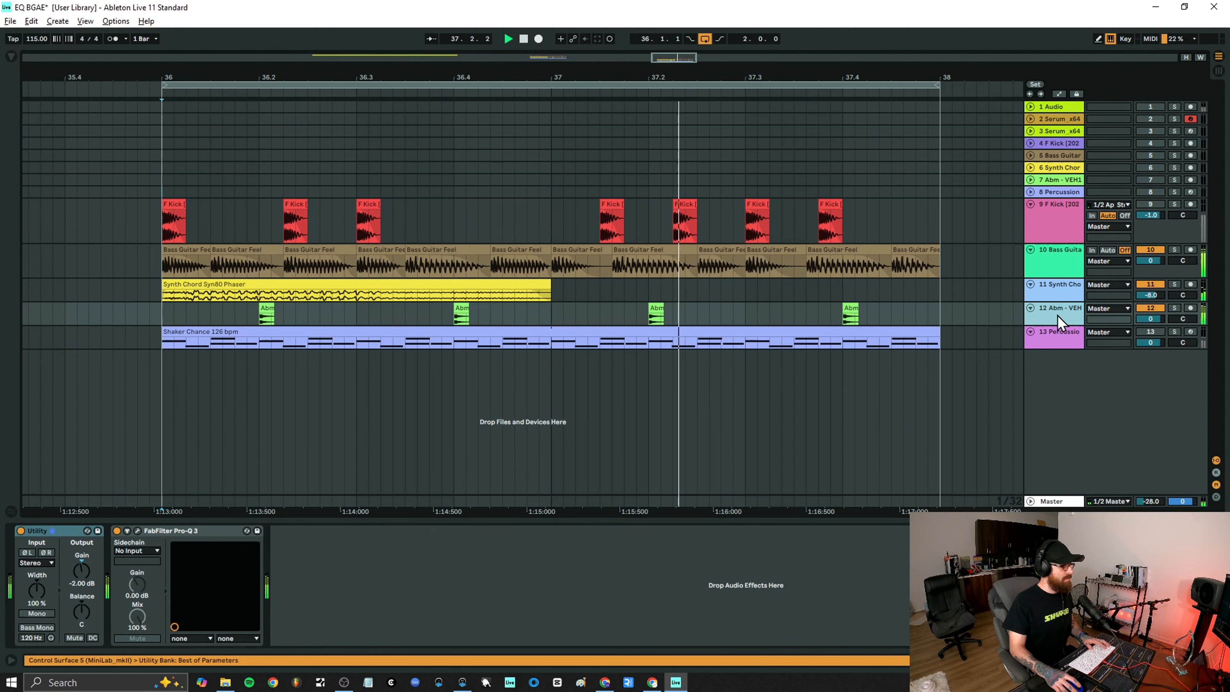
left_click(138, 531)
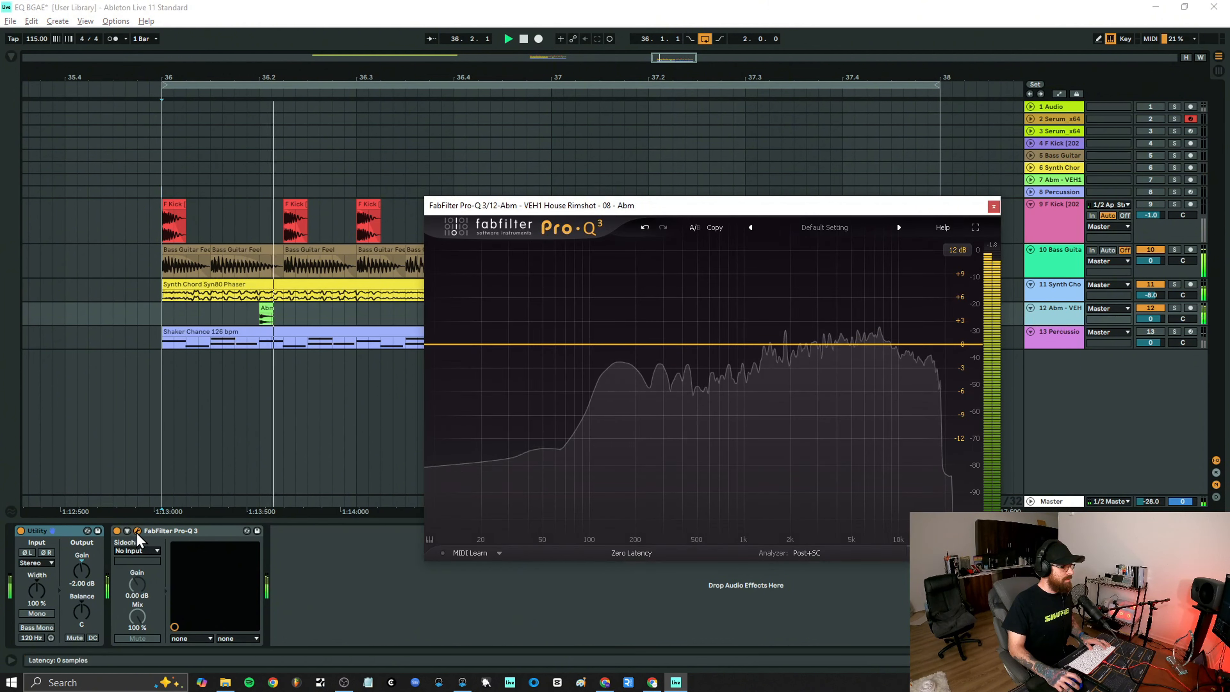
left_click_drag(698, 211, 623, 182)
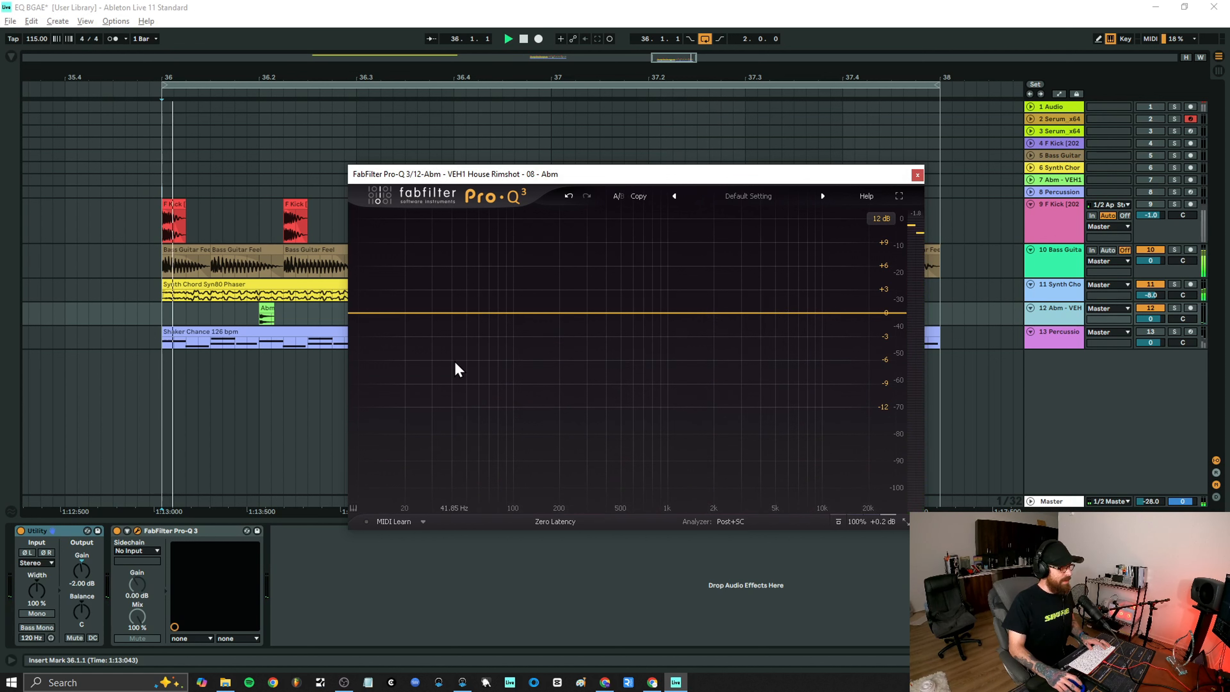
key("space")
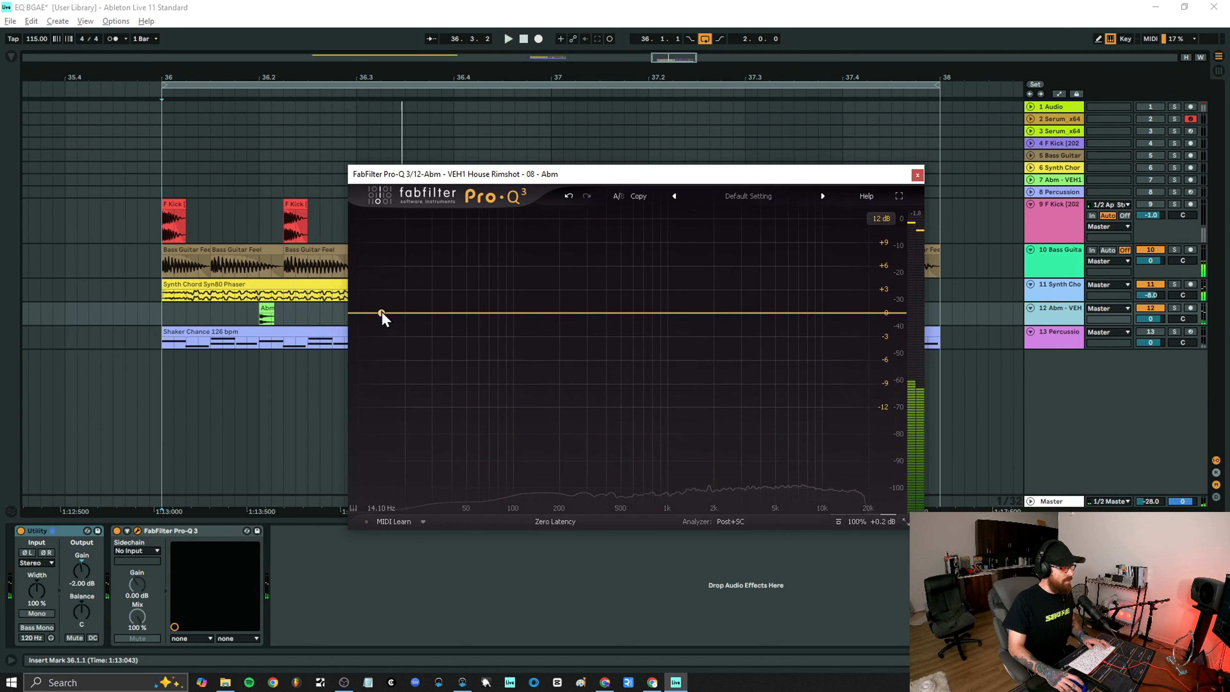
Shape the rimshot with a 30 dB/oct low cut at about 121 Hz, Q about 2.5, and a bell of about -2.7 dB near 6.3 kHz.
left_click_drag(382, 313, 527, 317)
key("space")
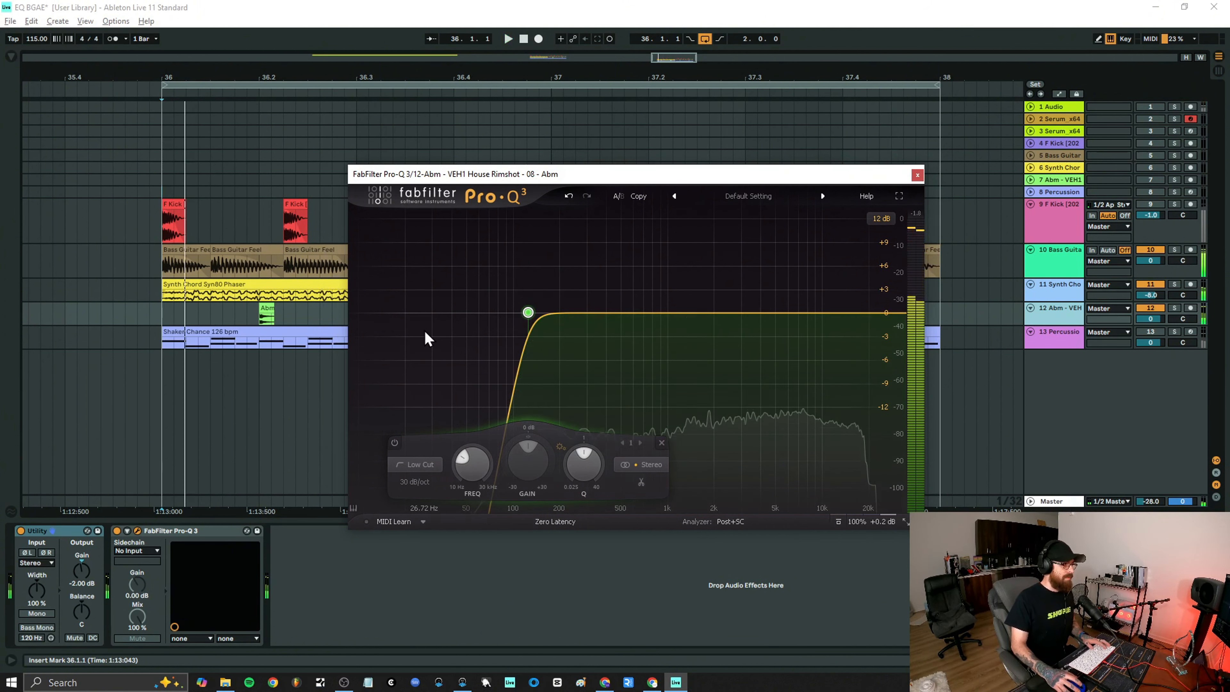
mouse_move(526, 320)
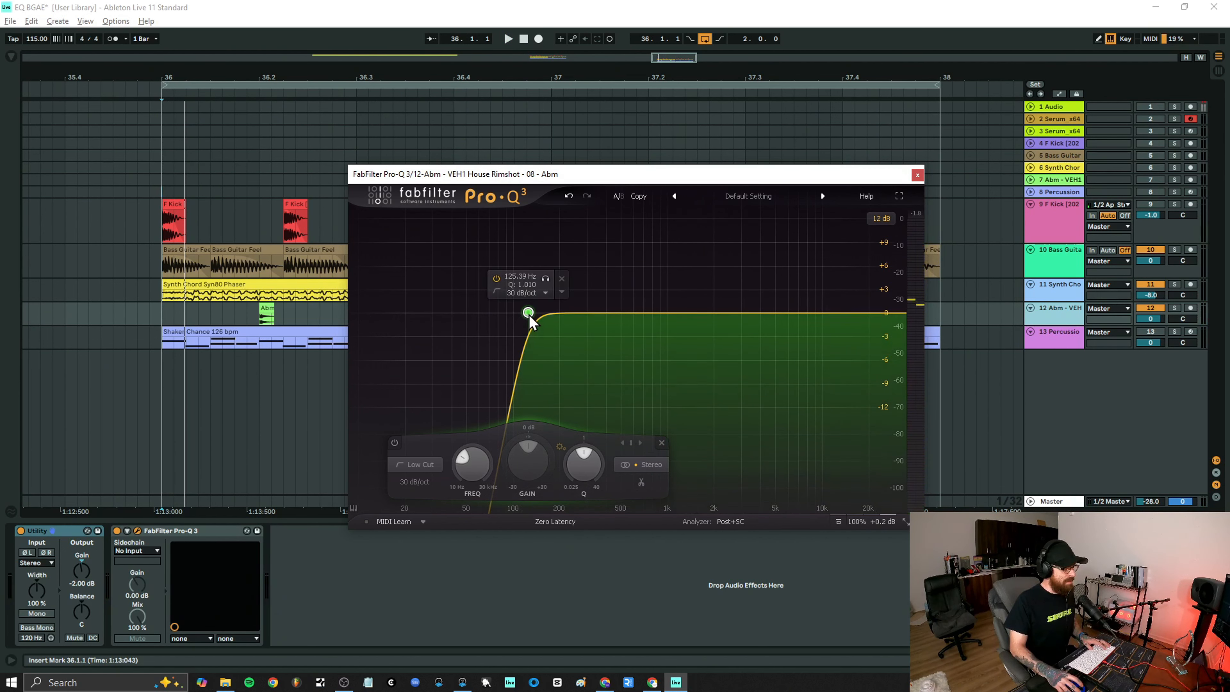
left_click_drag(530, 317, 543, 289)
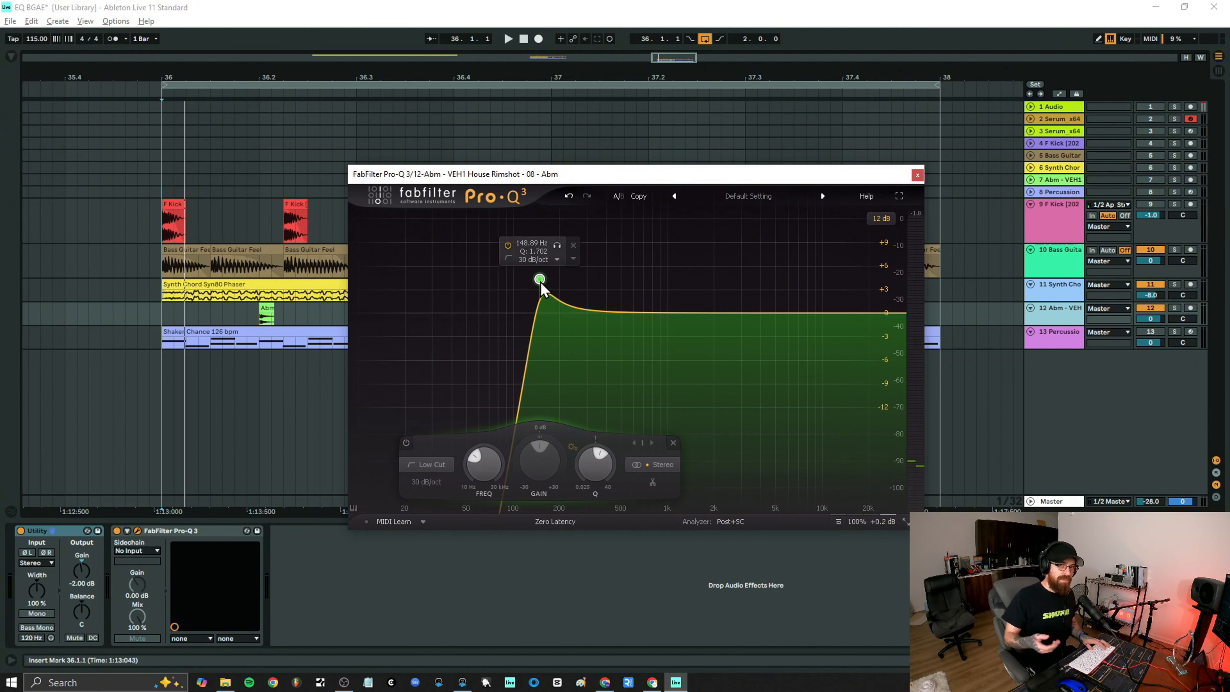
key("space")
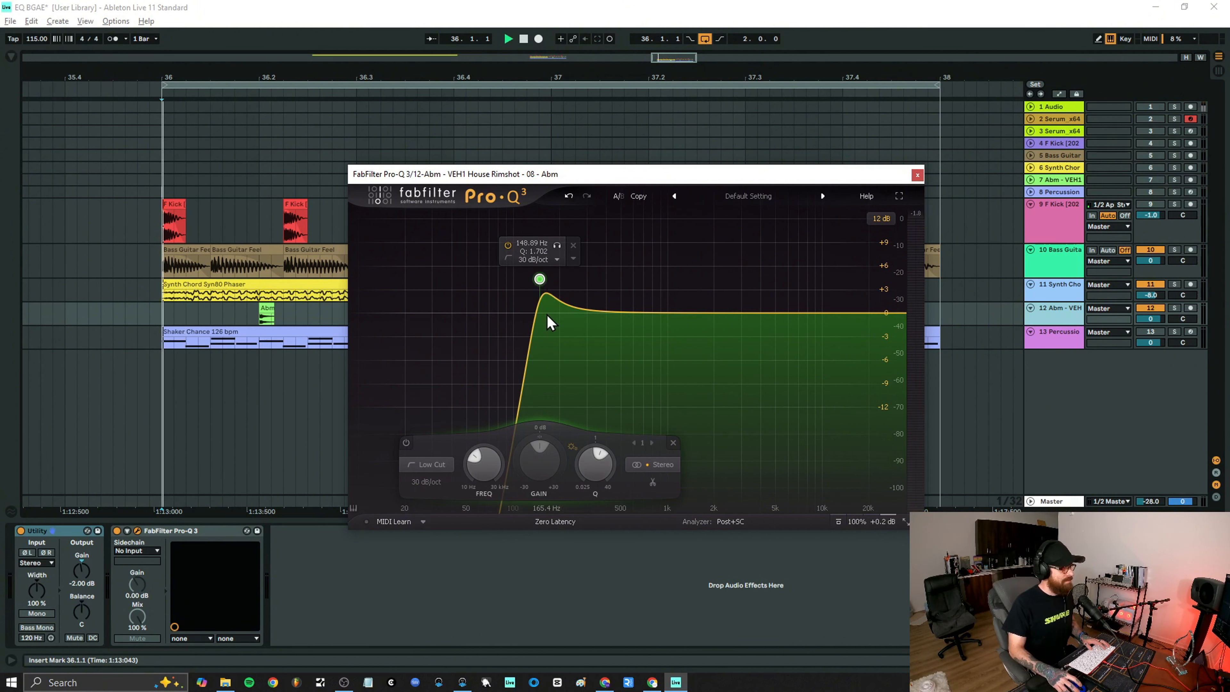
left_click_drag(541, 282, 526, 260)
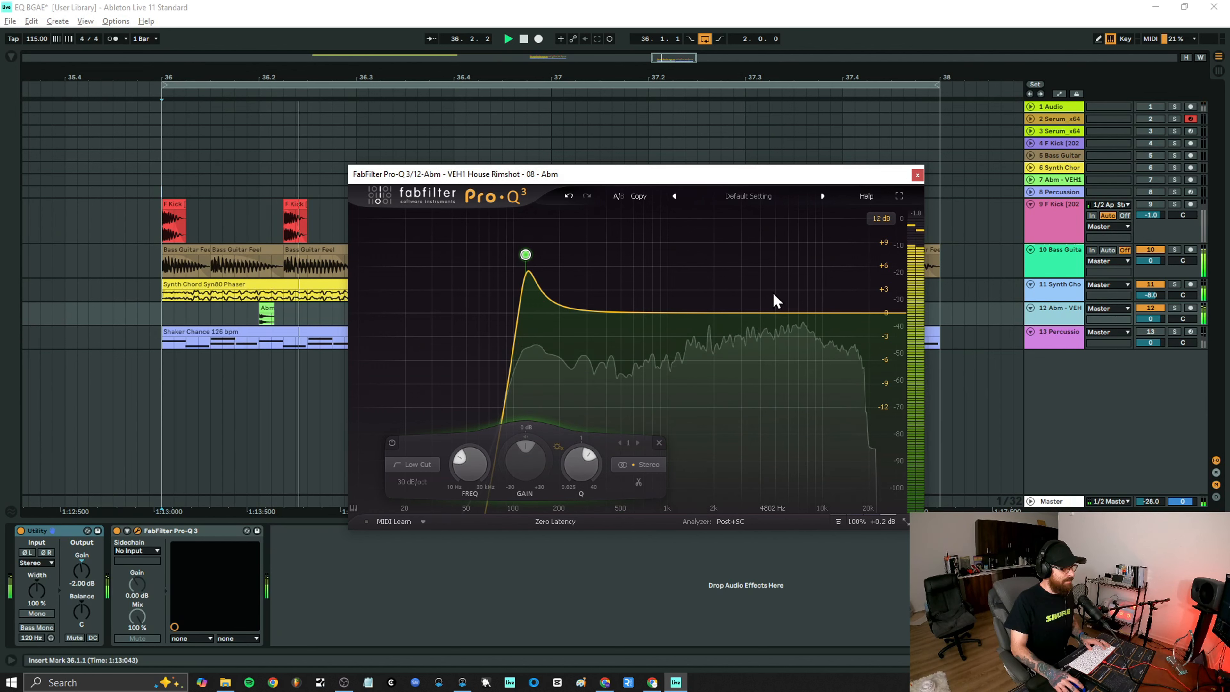
double_click(765, 322)
left_click_drag(764, 323, 791, 339)
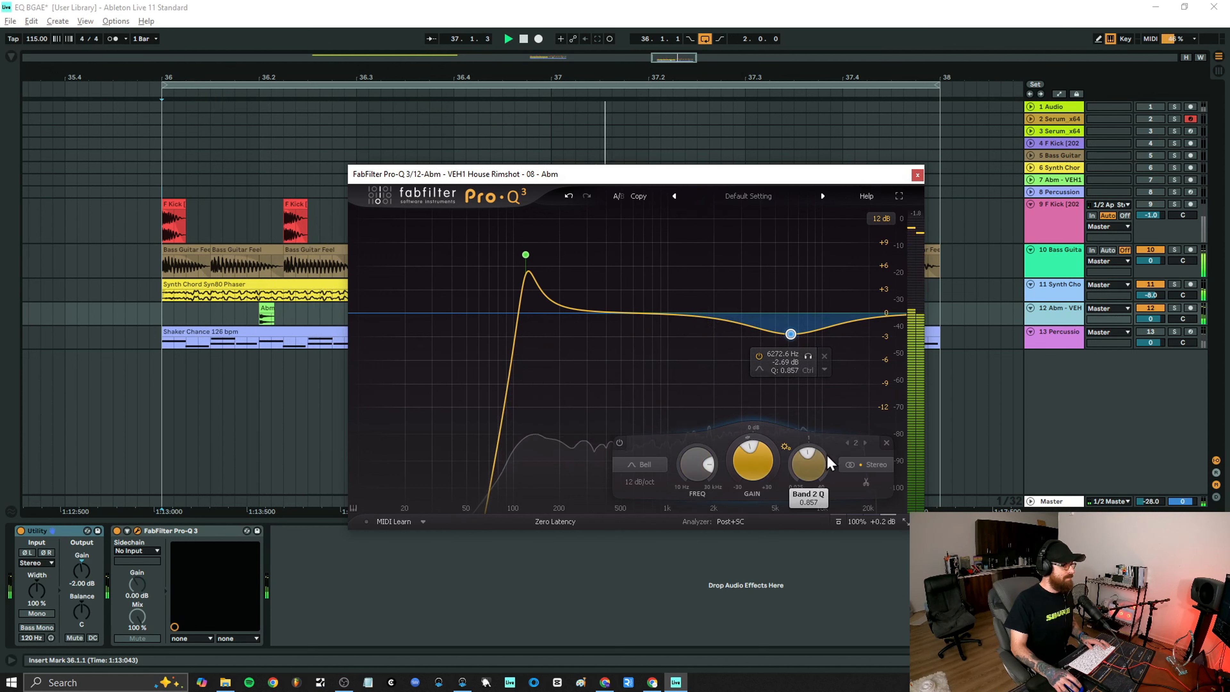
Switch to the session mixer, move the EQ window clear of the rimshot track's meter and select that track.
left_click(1219, 71)
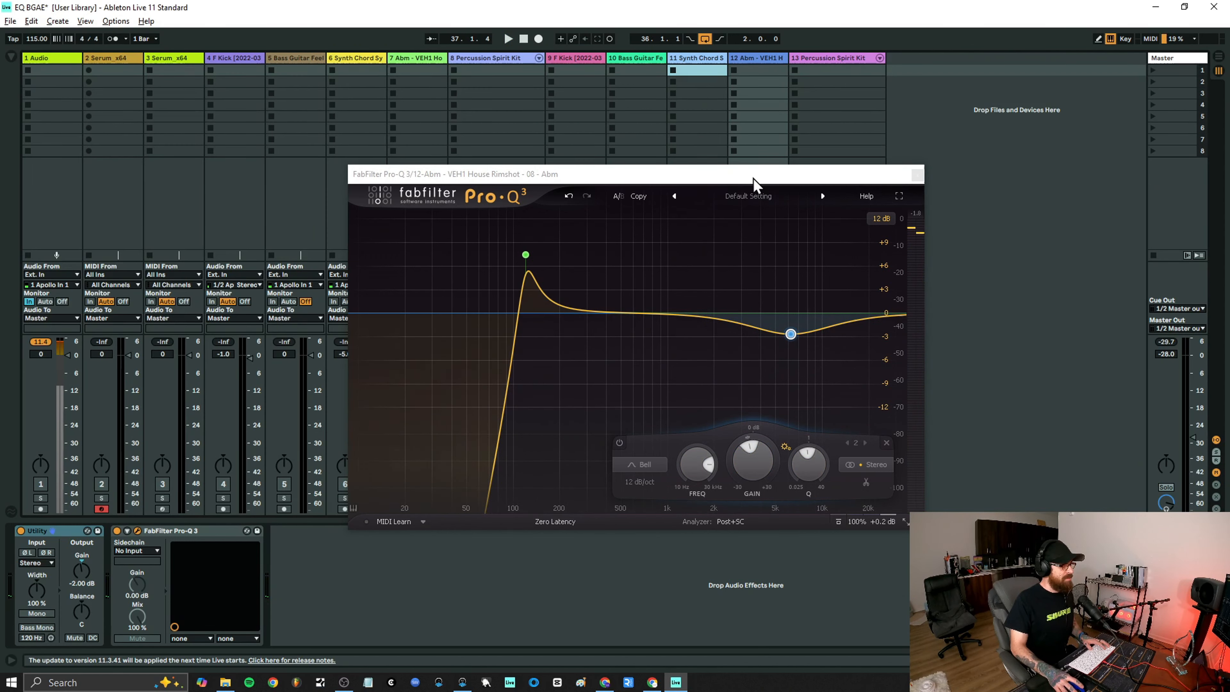
left_click_drag(739, 171, 734, 170)
left_click(529, 128)
left_click_drag(621, 176, 366, 106)
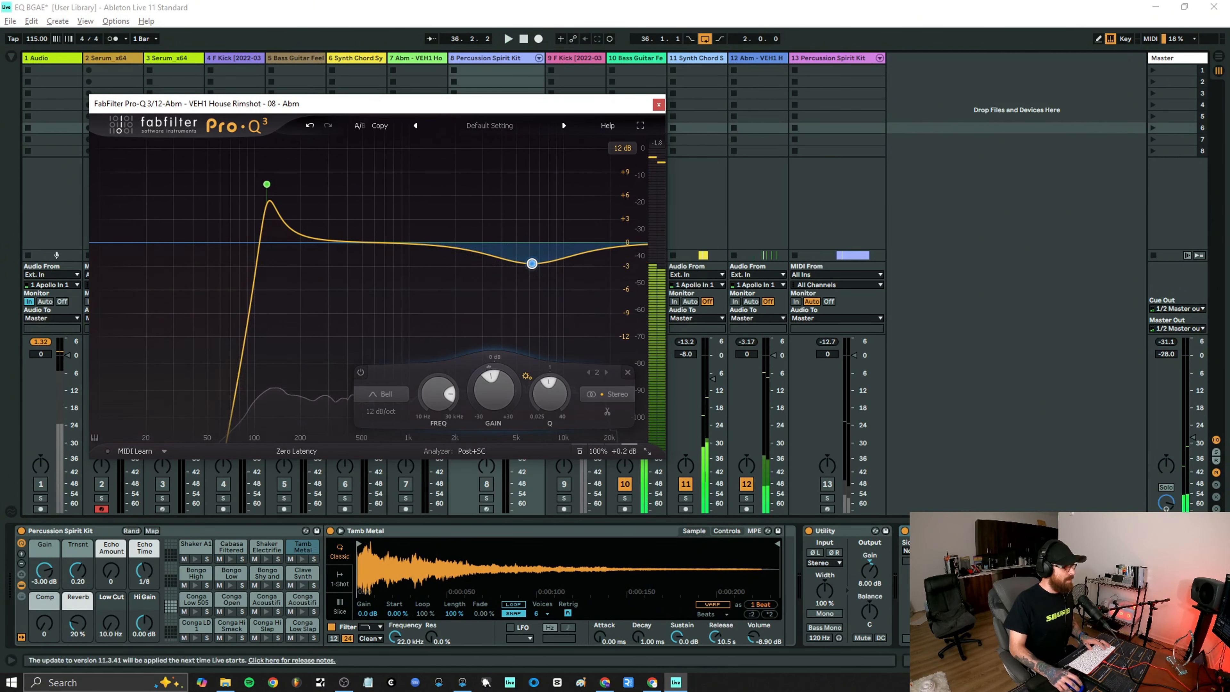
left_click(756, 57)
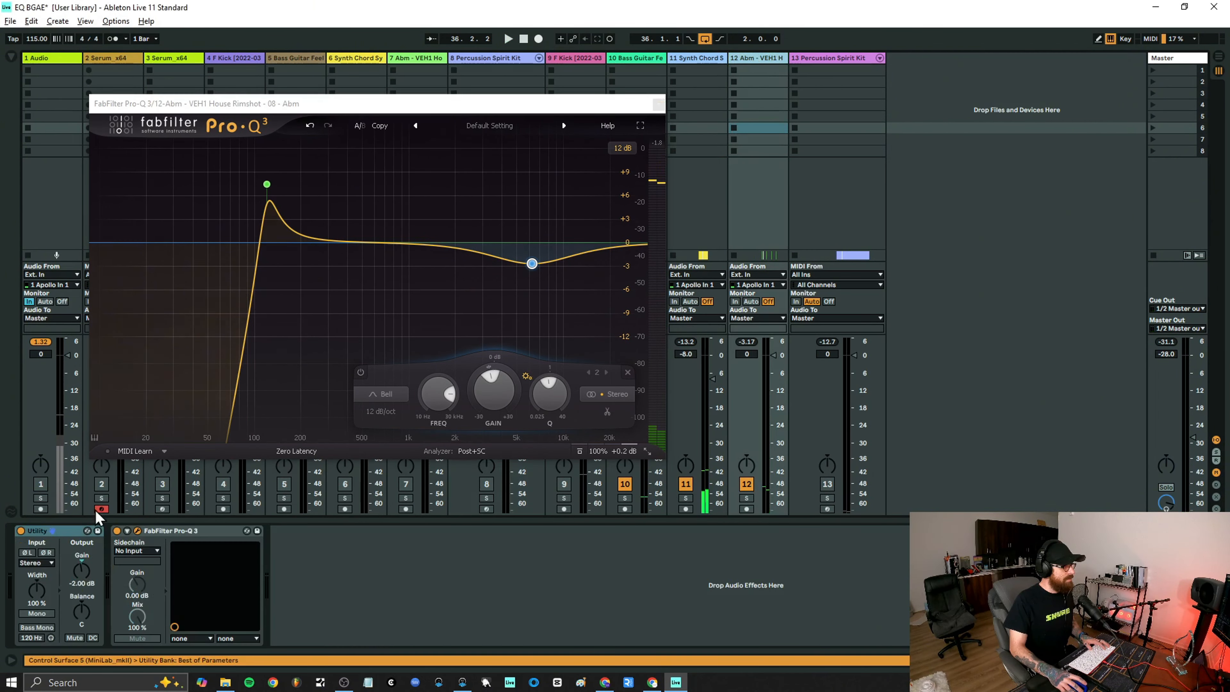
Compare the rimshot track's peak level during playback with the EQ bypassed and enabled.
left_click(117, 531)
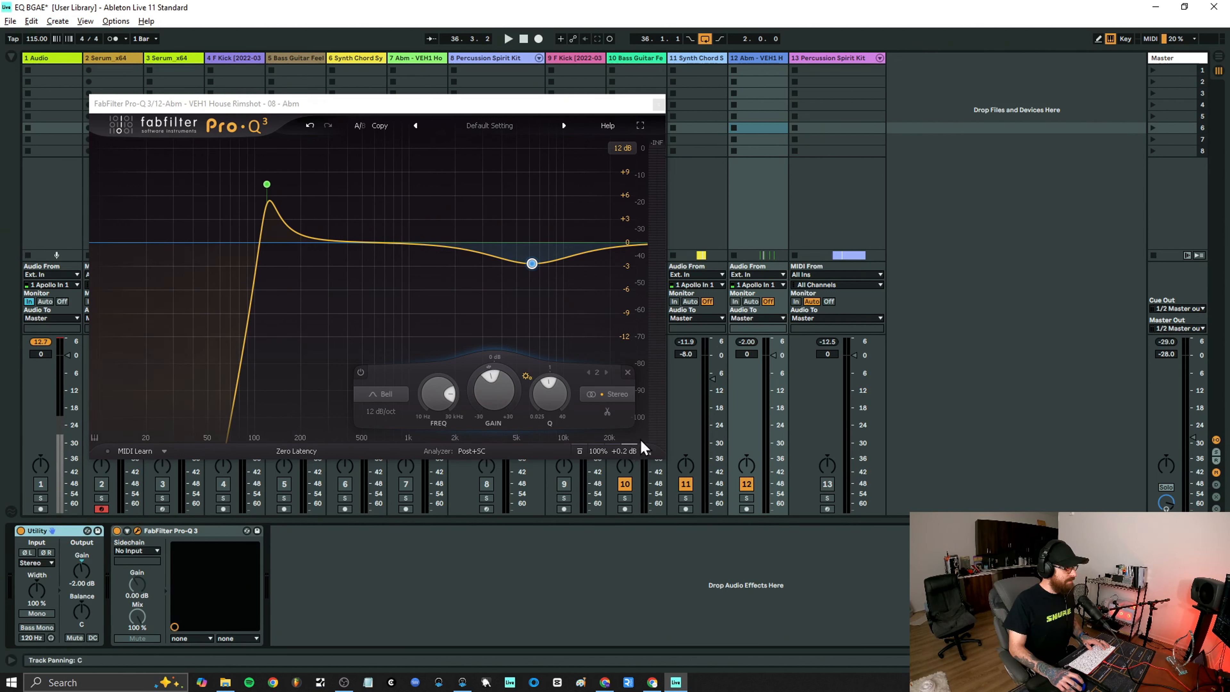
key("space")
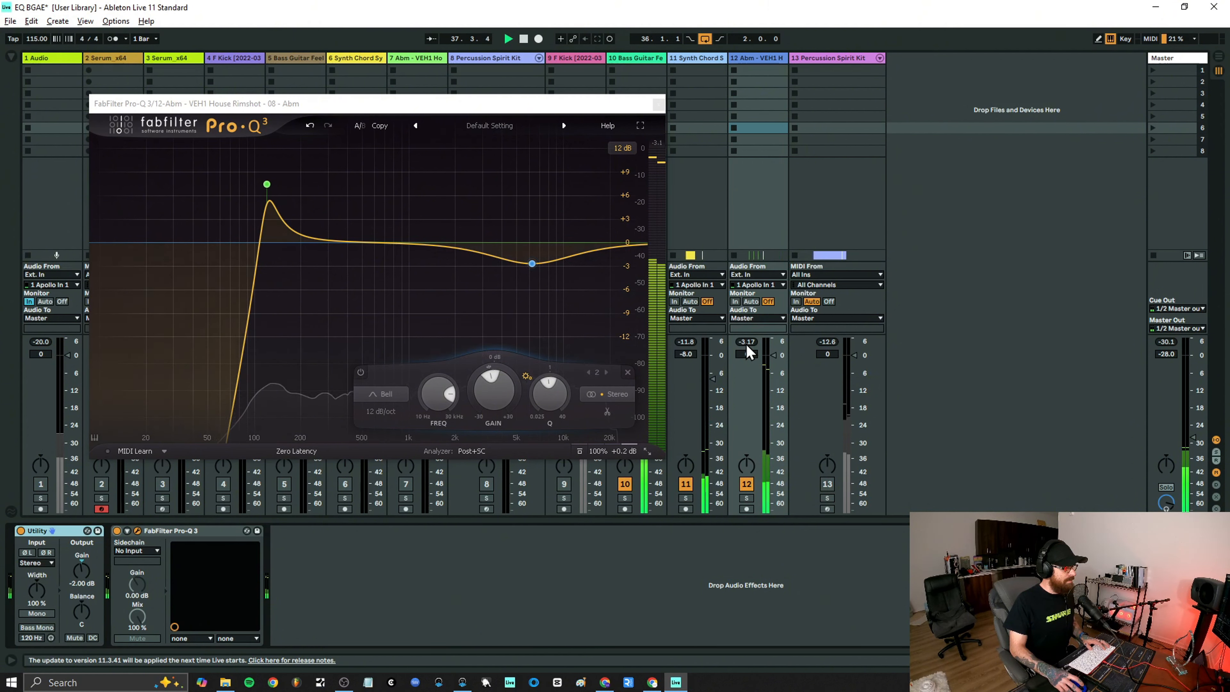
key("space")
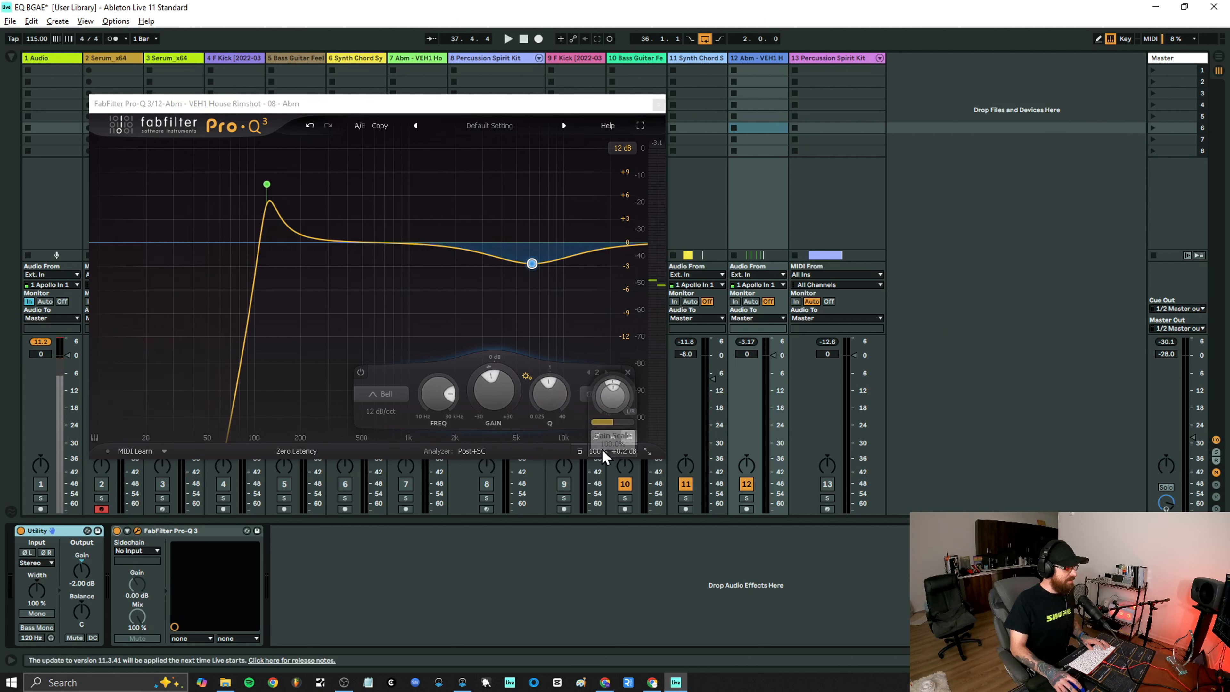
Adjust the rimshot EQ's output level to about +1.3 dB during playback and recheck the peaks with the EQ bypassed and enabled.
left_click(613, 405)
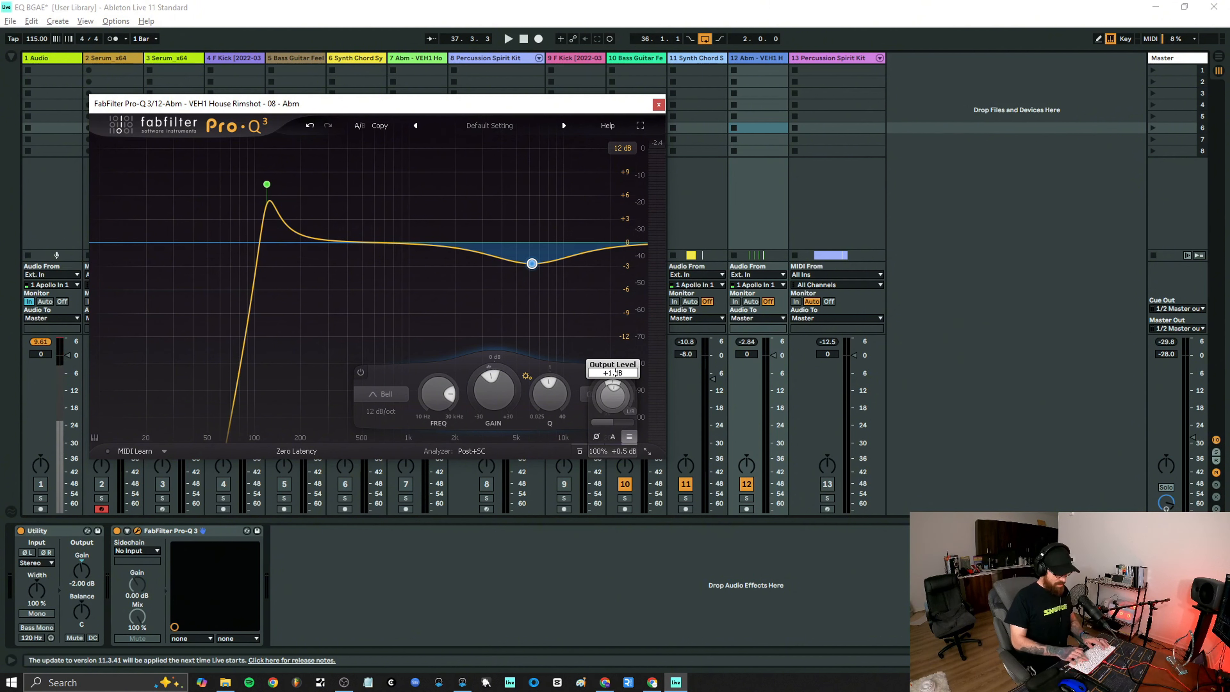
key("Return")
key("space")
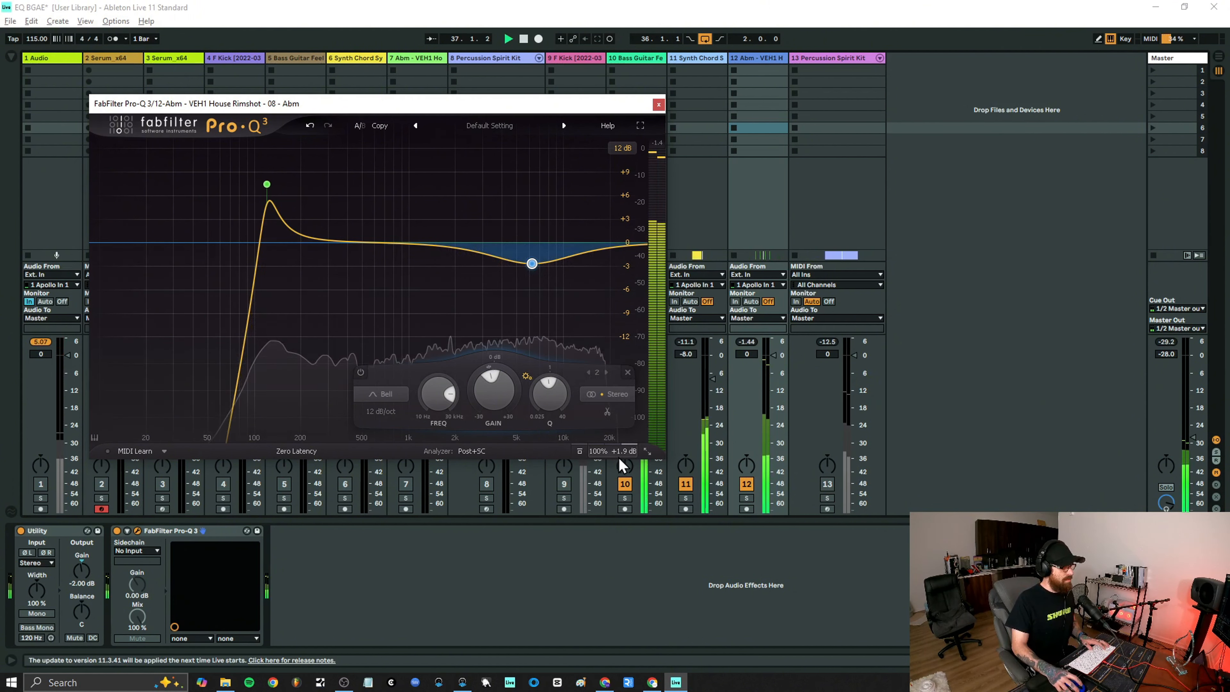
mouse_move(619, 454)
left_click_drag(611, 395, 611, 397)
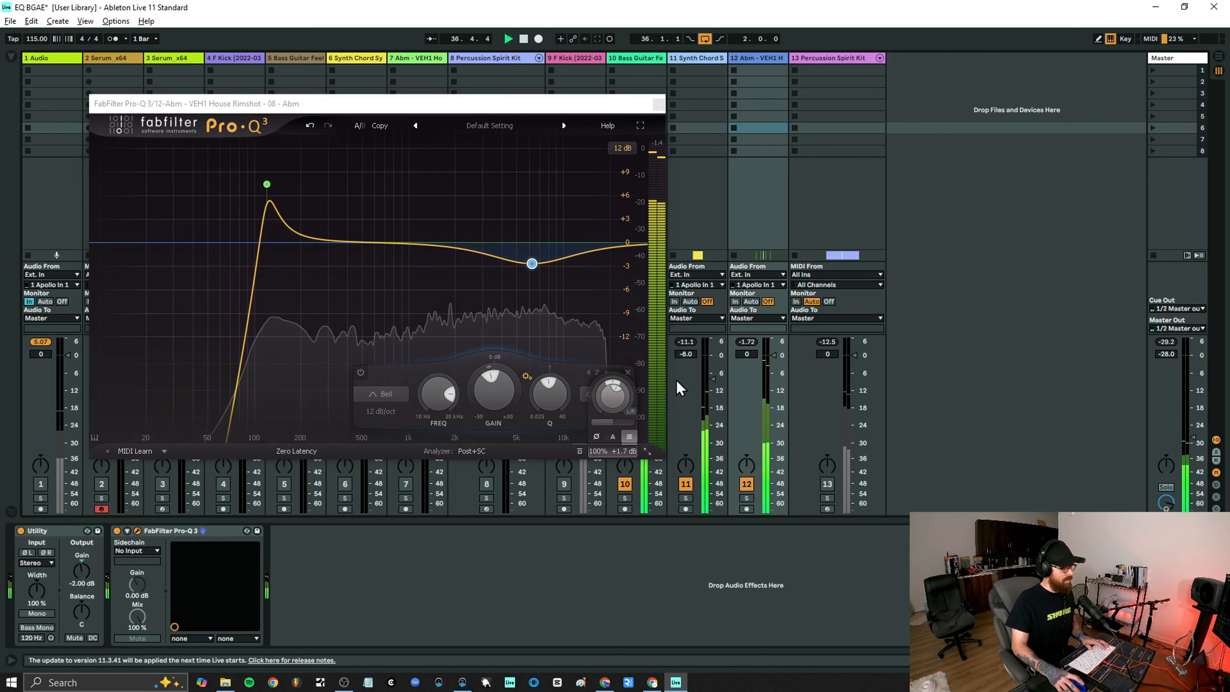
left_click_drag(609, 402, 610, 409)
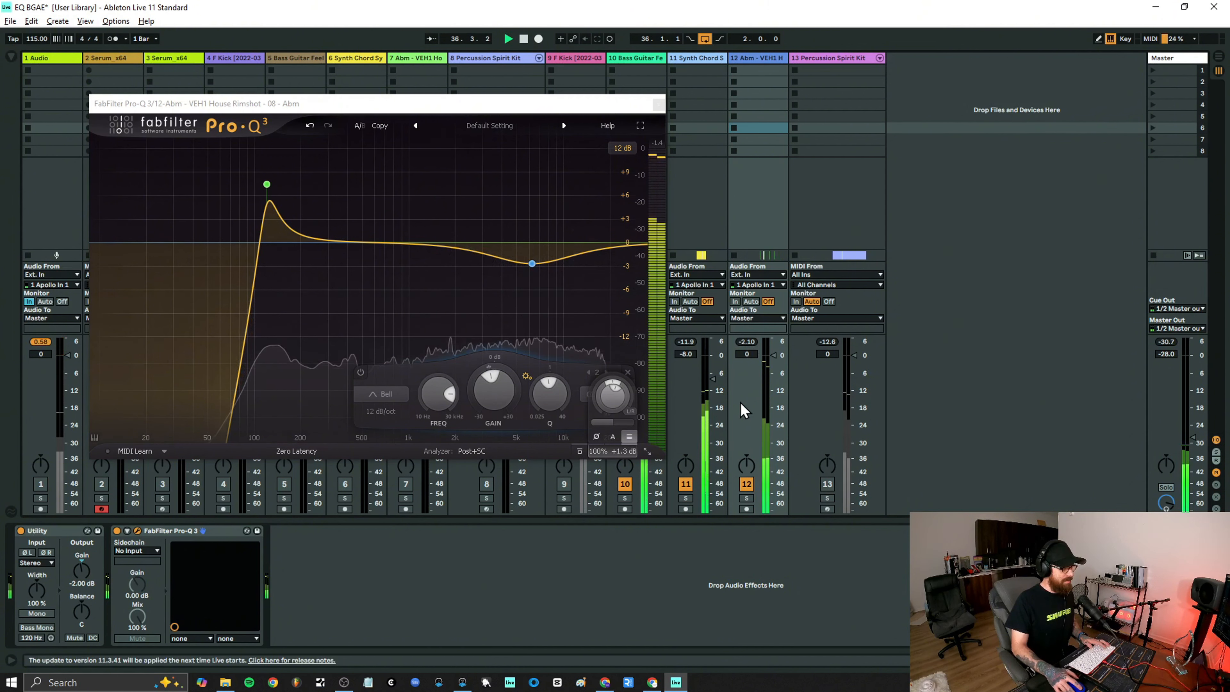
left_click(117, 531)
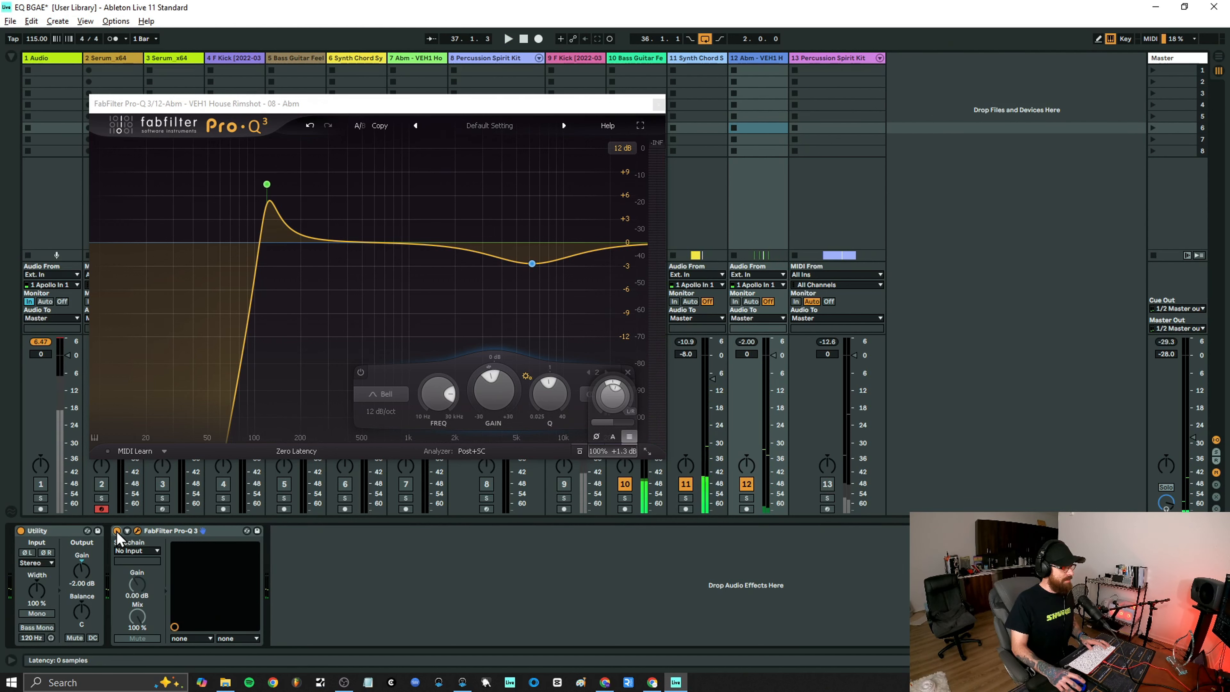
left_click(117, 531)
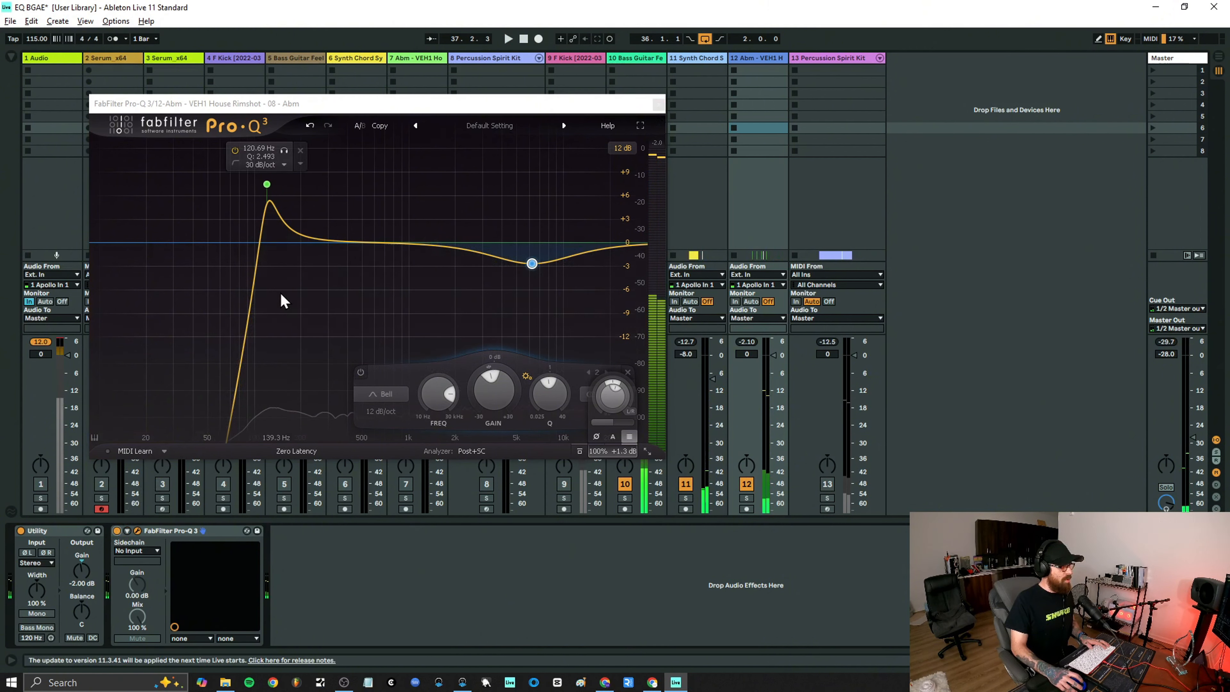
Close the rimshot EQ, return to the arrangement, enable the last Percussion Spirit Kit track and open its Pro-Q 3 during playback.
left_click(660, 106)
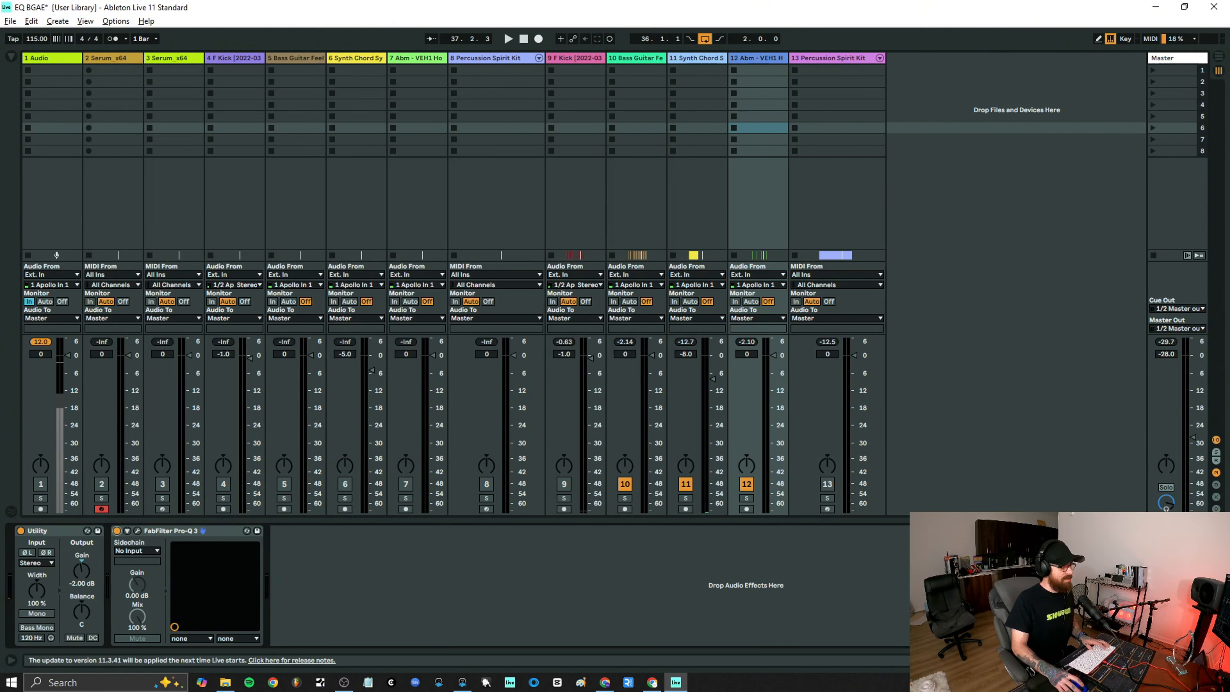
key("Tab")
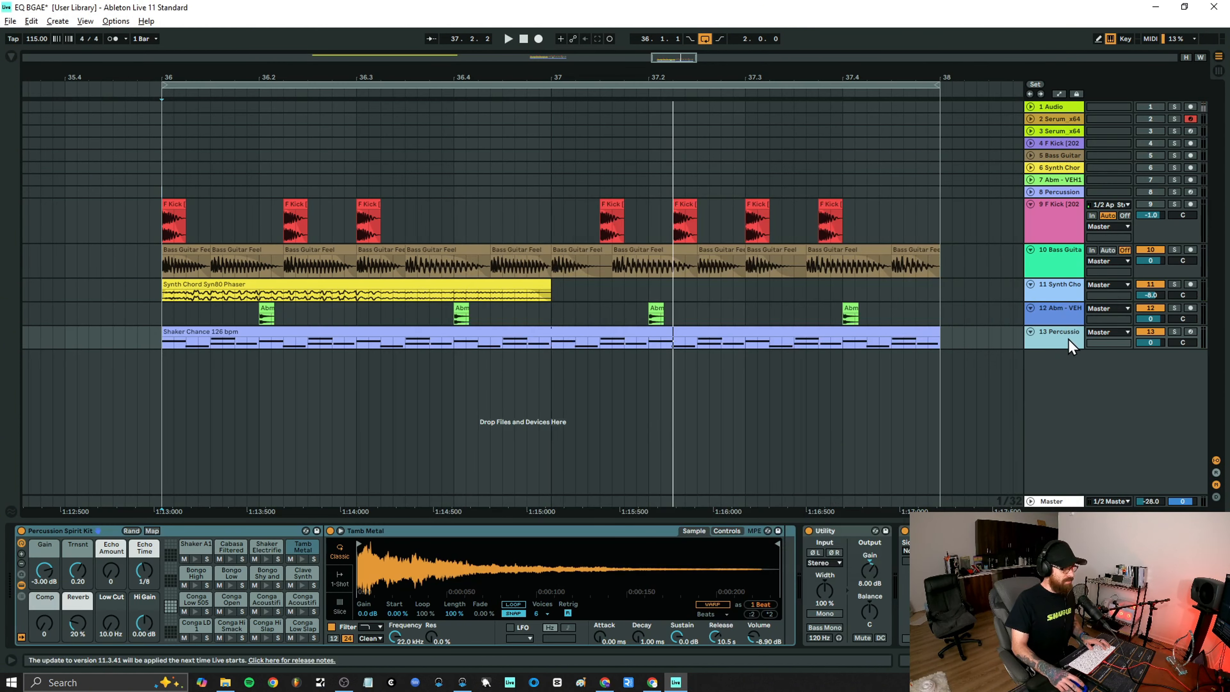
key("space")
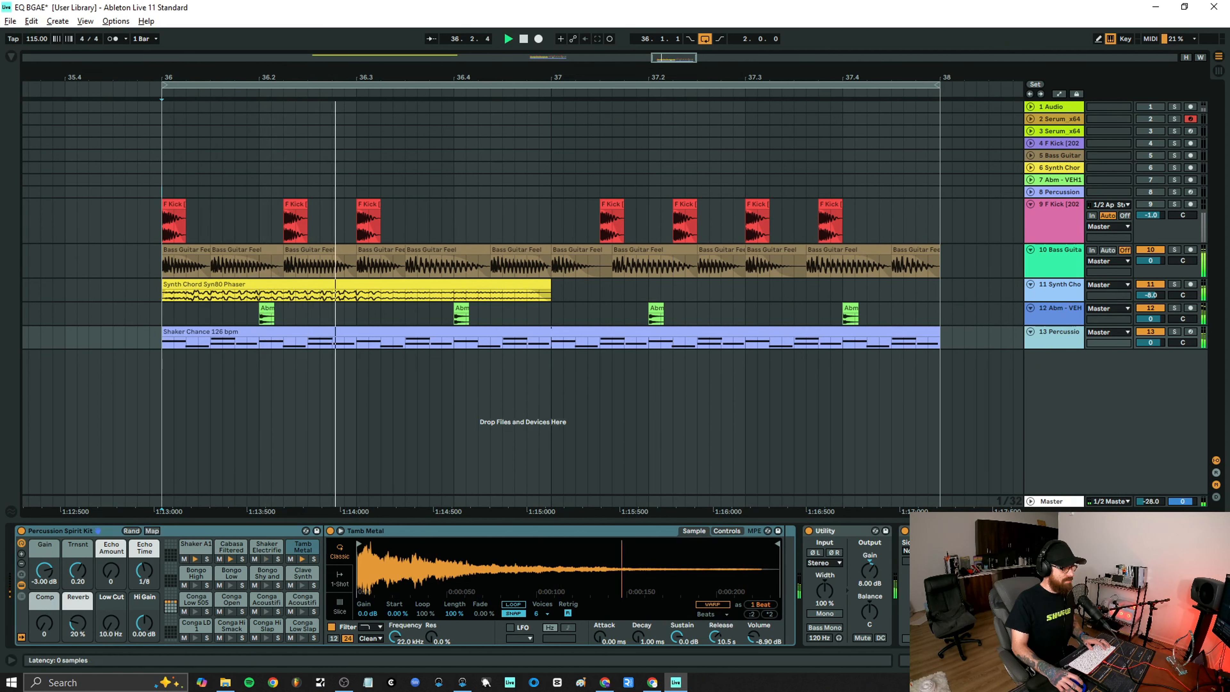
left_click(924, 531)
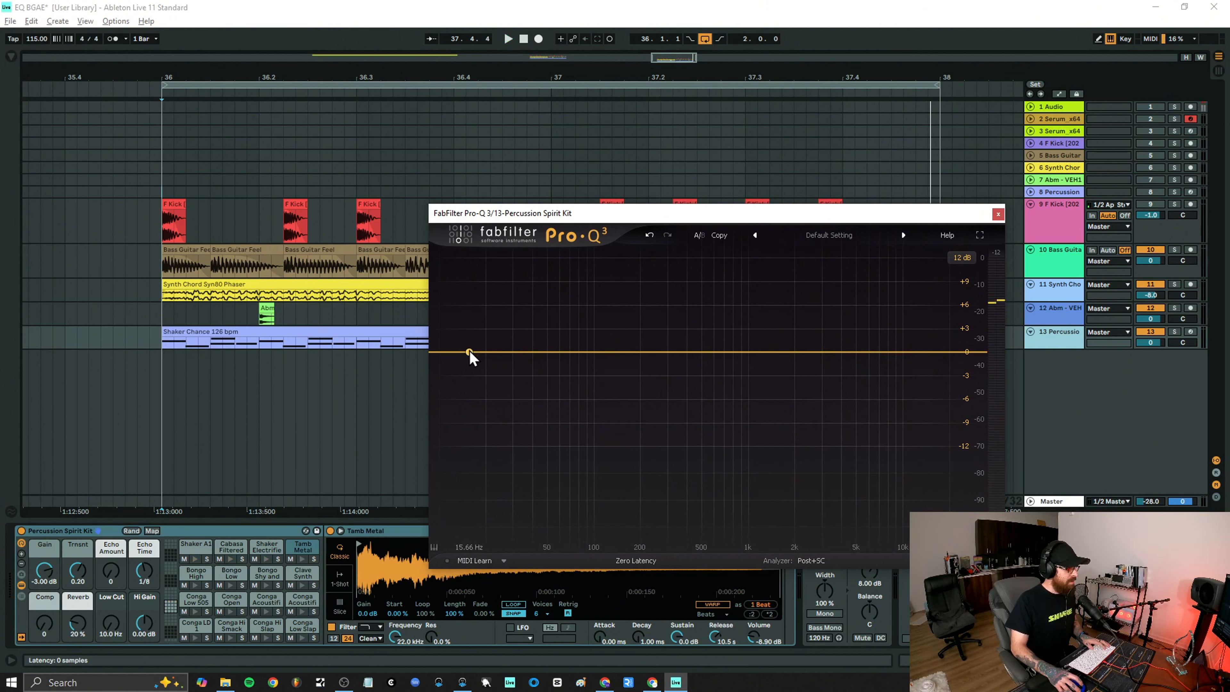
Add a 24 dB/oct low cut at about 830 Hz to the percussion track's EQ while auditioning the loop.
left_click_drag(469, 352, 748, 352)
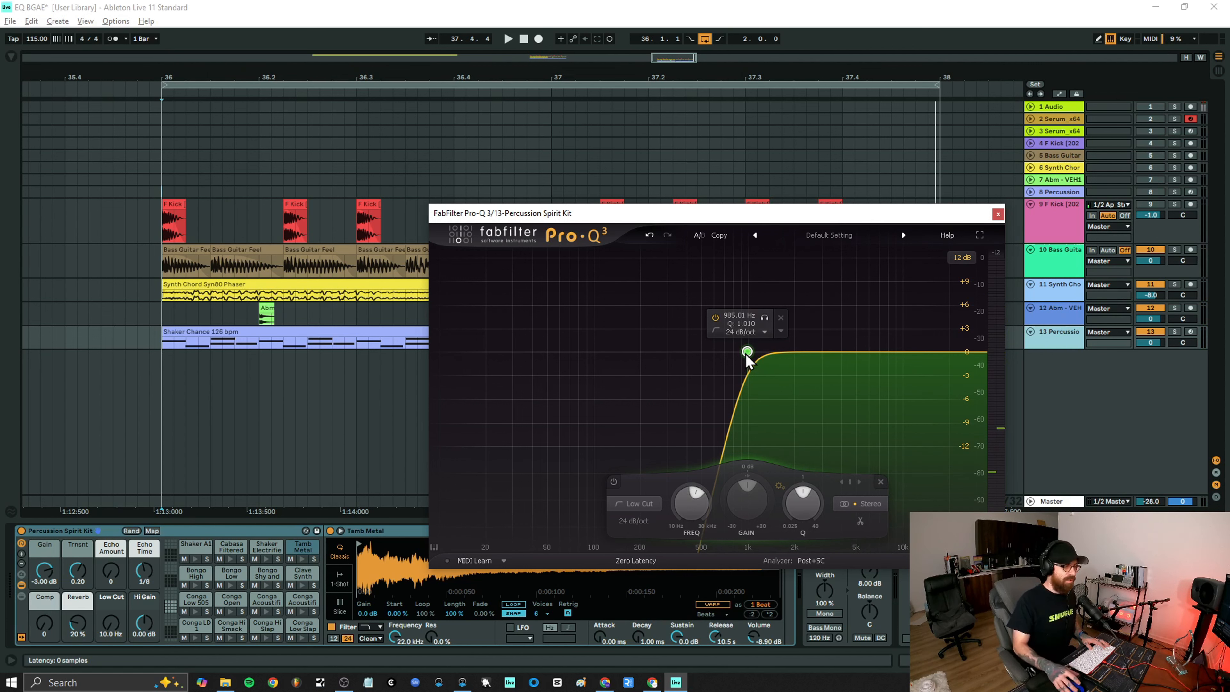
key("space")
mouse_move(747, 351)
left_mouse_down()
mouse_move(892, 351)
mouse_move(736, 351)
left_mouse_up()
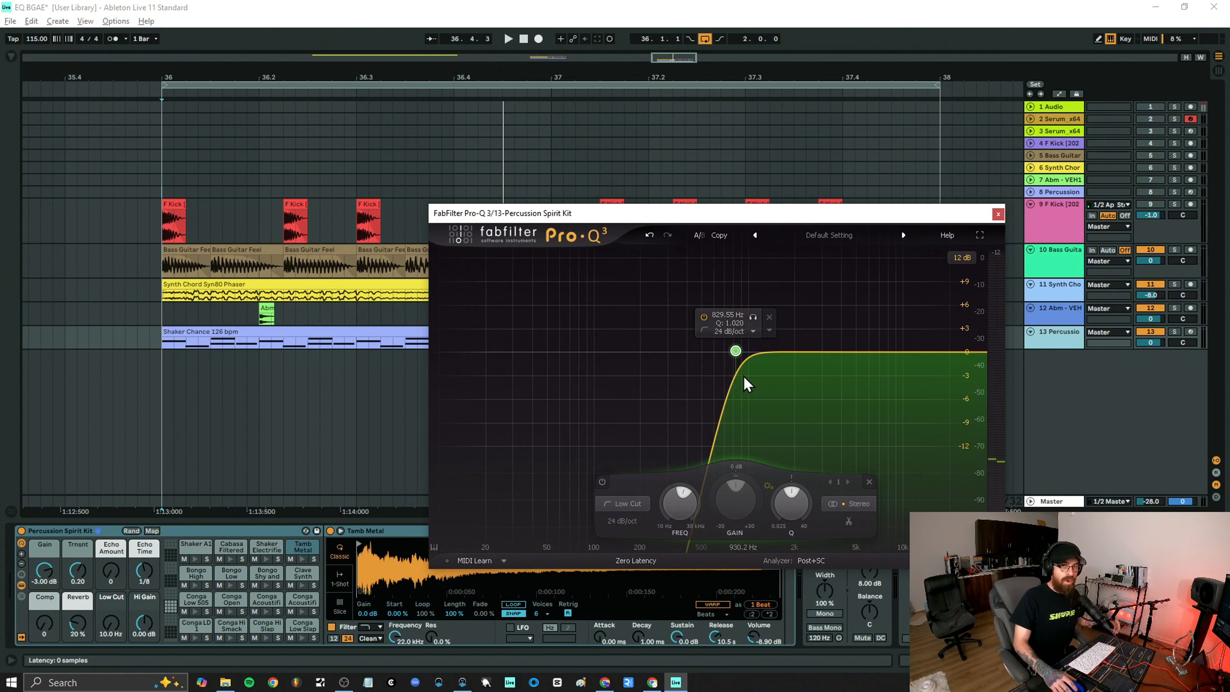
Close the percussion EQ, enable the F Kick track and open its Pro-Q 3 during playback.
left_click(999, 215)
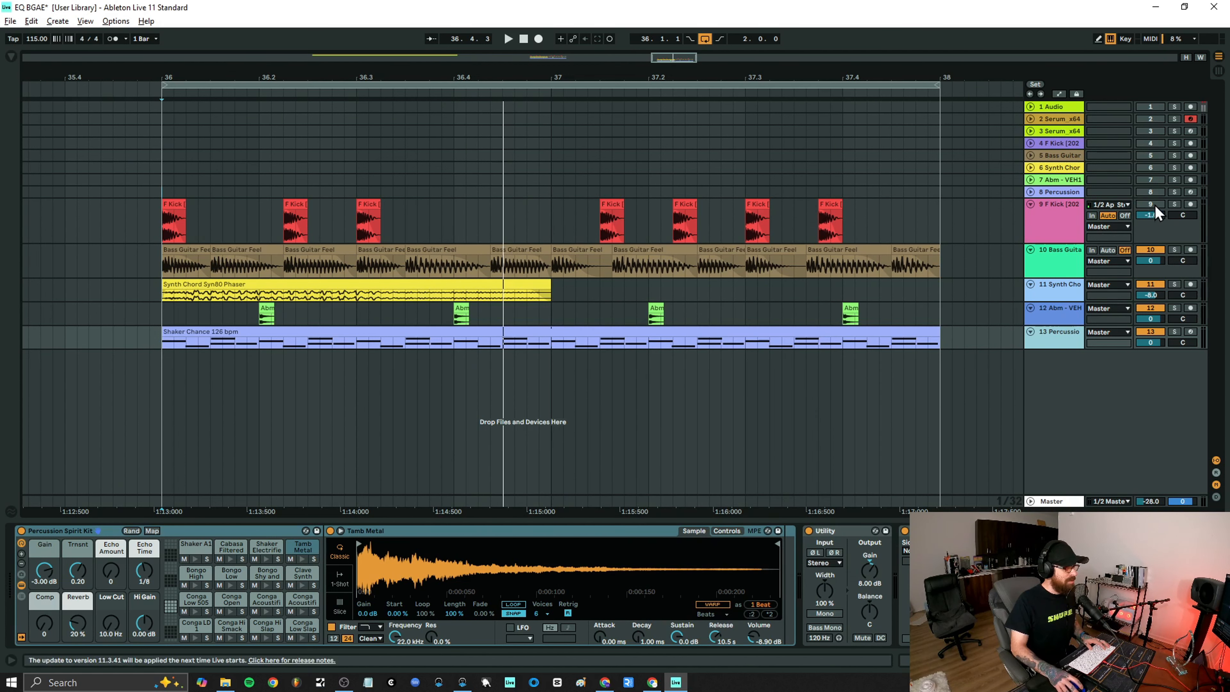
left_click(1057, 224)
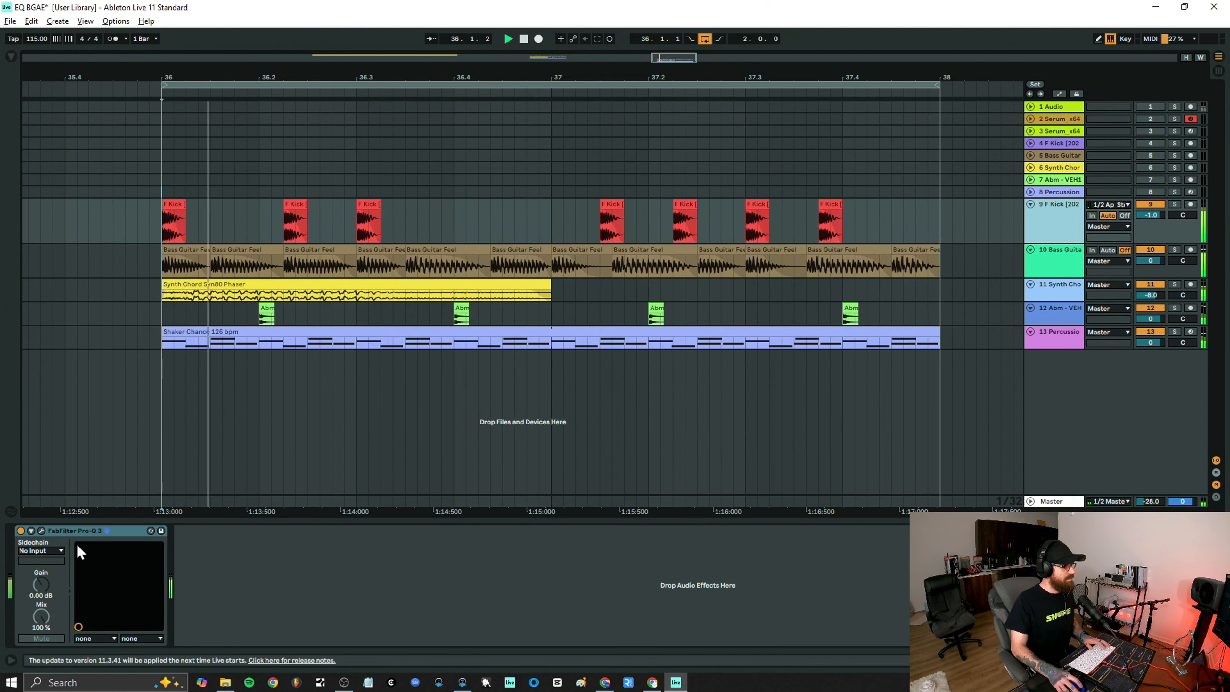
left_click(41, 531)
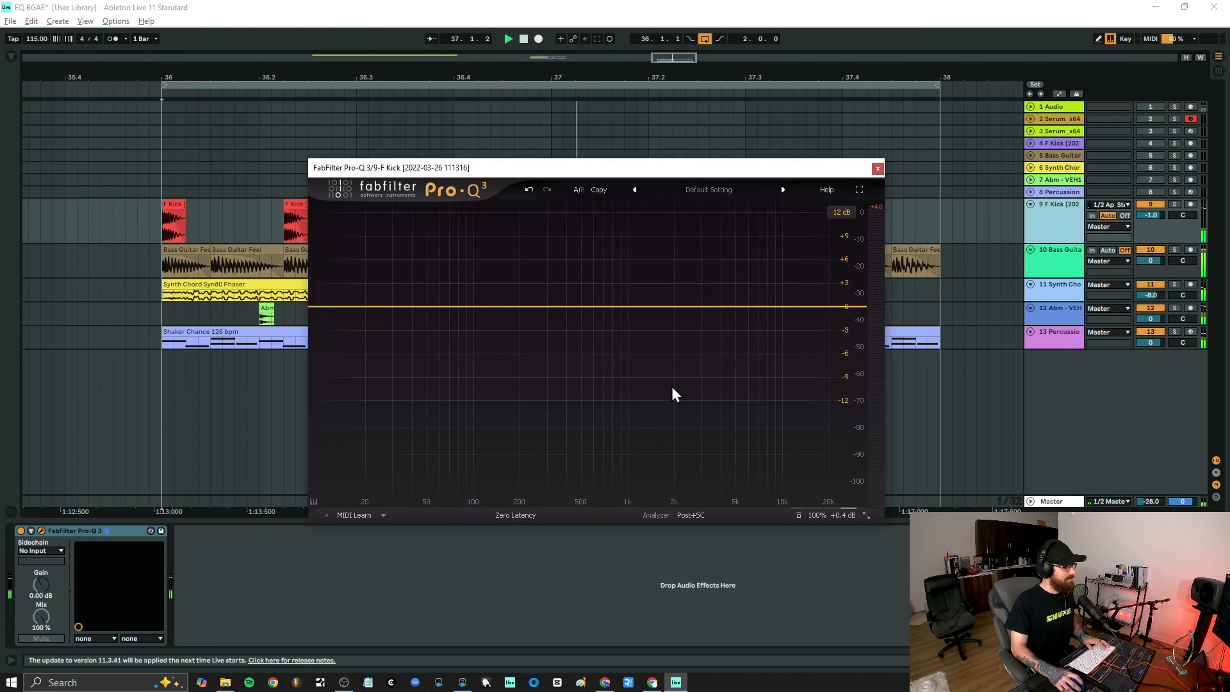